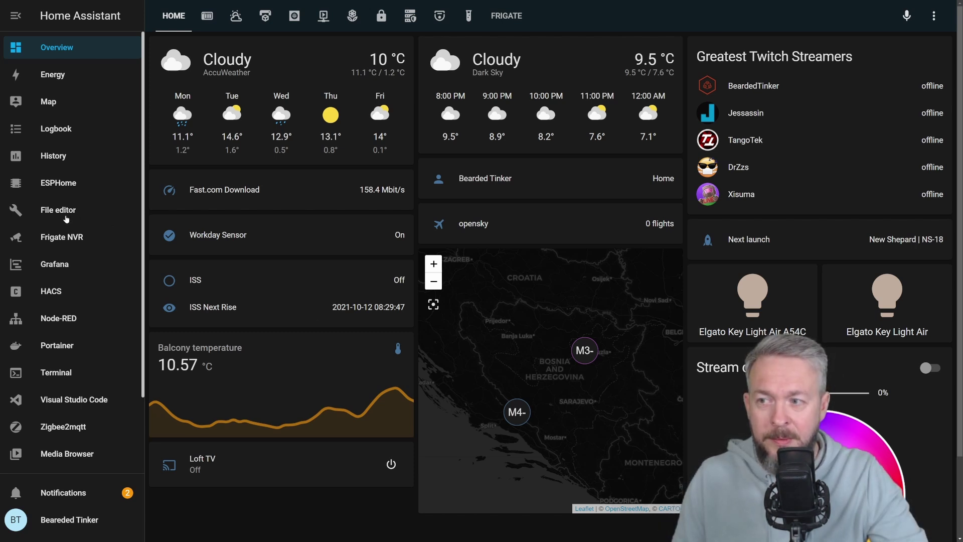
Append a '# Folder Watcher' comment and an empty 'folder_watcher:' key to the end of configuration.yaml.
{"action": "left_click", "coordinate": [73, 400]}
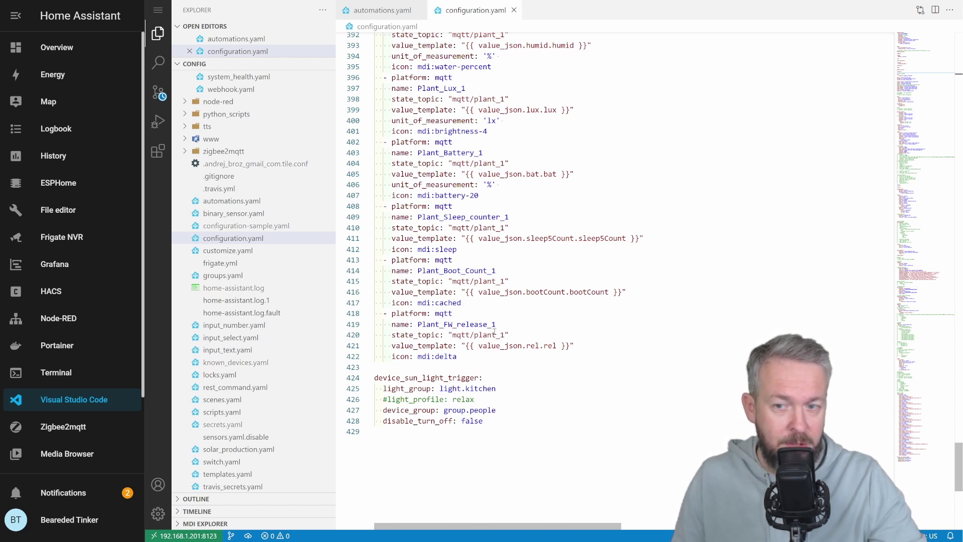
{"action": "left_click", "coordinate": [382, 437]}
{"action": "key", "text": "Return"}
{"action": "type", "text": "#"}
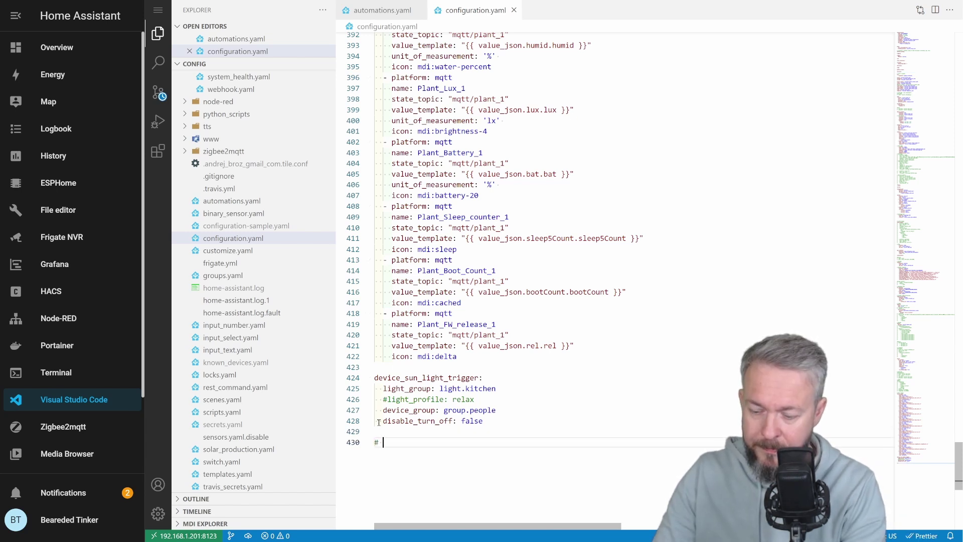
{"action": "type", "text": " Folder Watcher"}
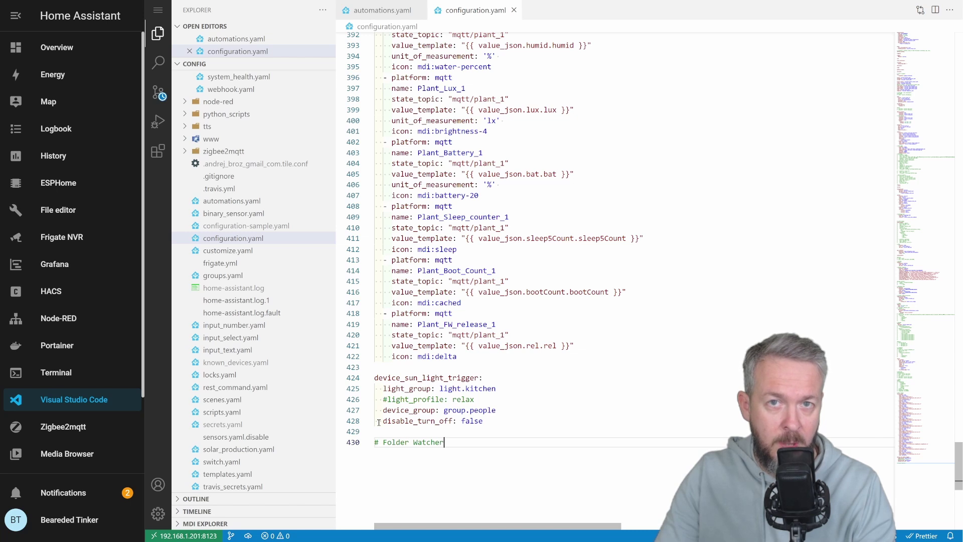
{"action": "key", "text": "Return"}
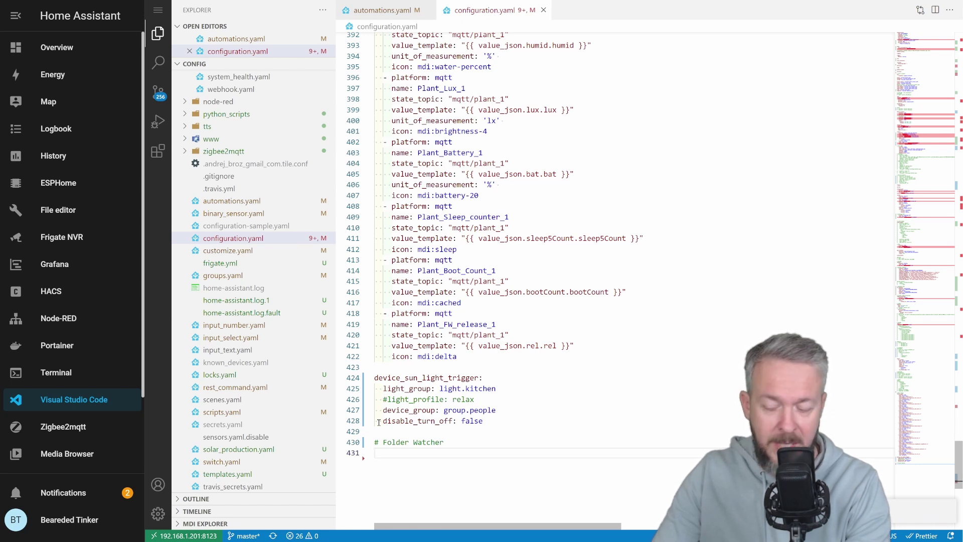
{"action": "type", "text": "folder"}
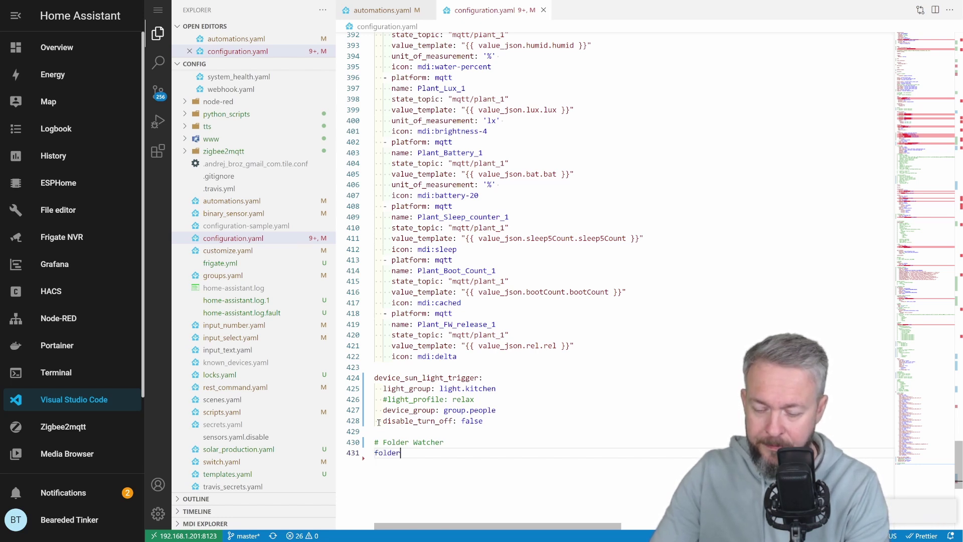
{"action": "type", "text": "_watcher"}
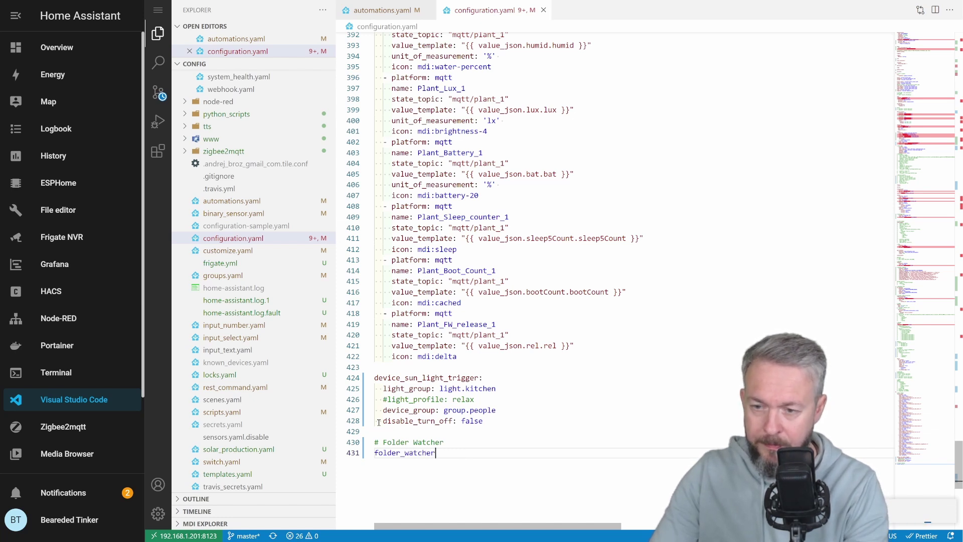
{"action": "type", "text": ":"}
{"action": "key", "text": "Return"}
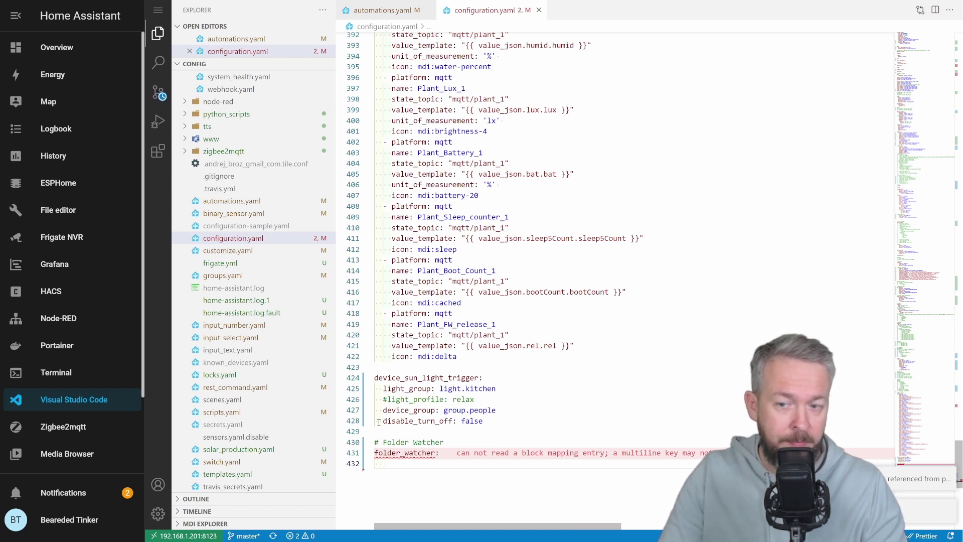
Add a '- folder: /config' entry under folder_watcher, after briefly checking the www folder.
{"action": "type", "text": "- folder: /"}
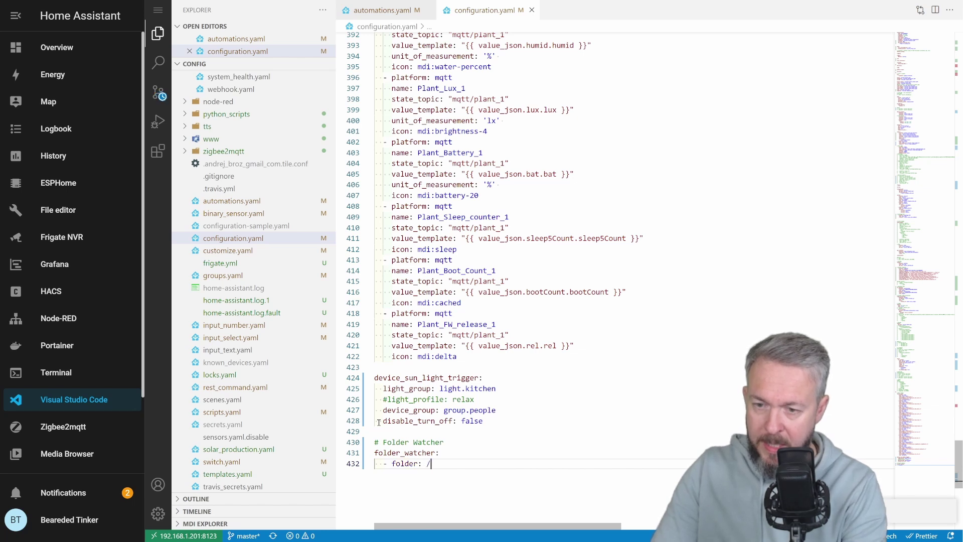
{"action": "type", "text": "config"}
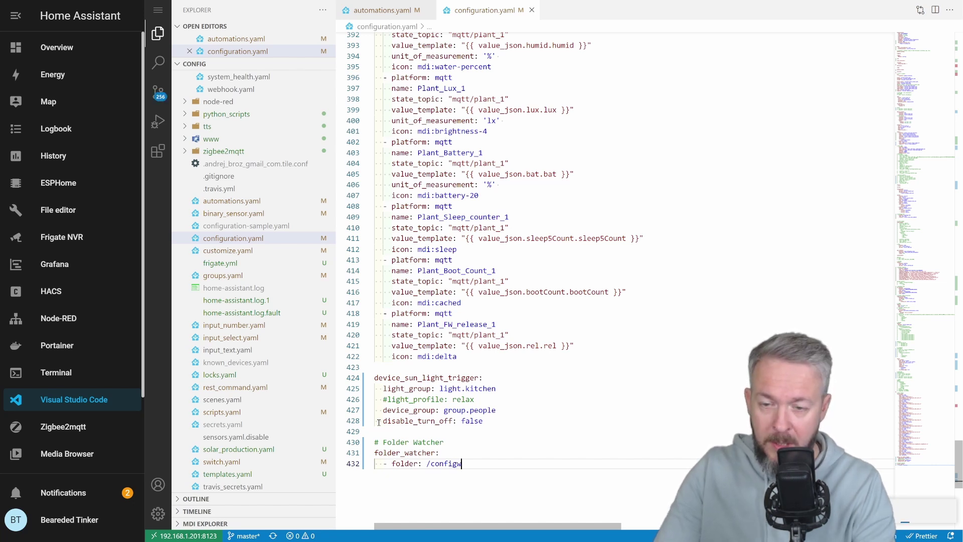
{"action": "type", "text": "/ww"}
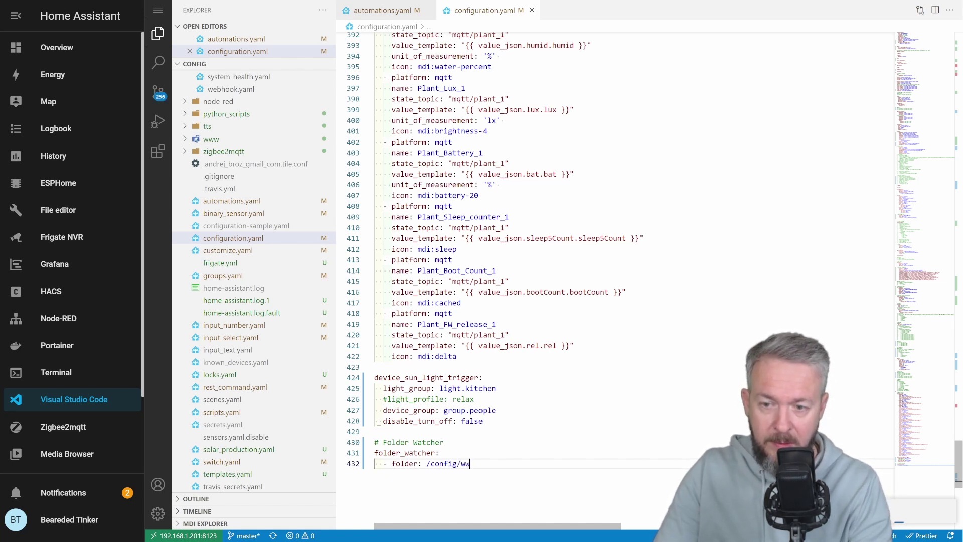
{"action": "type", "text": "w"}
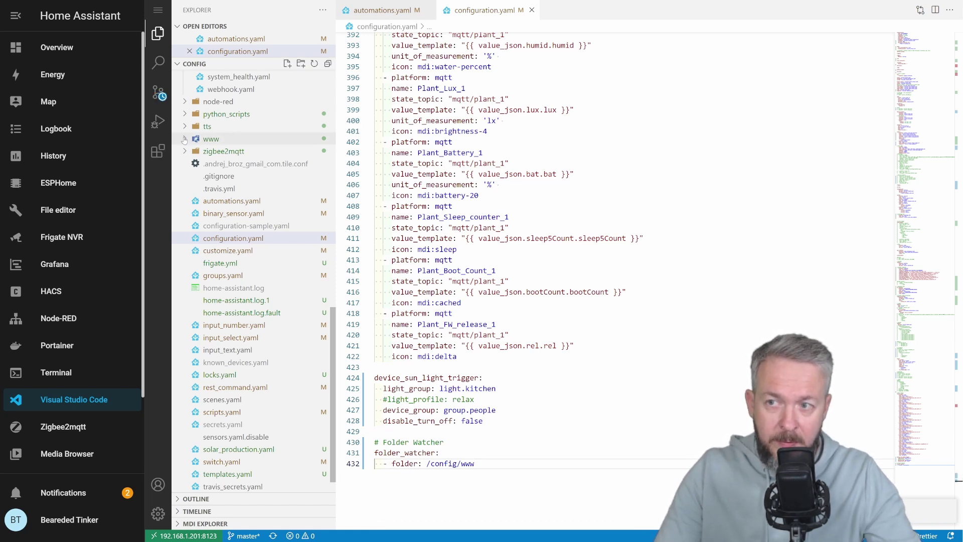
{"action": "left_click", "coordinate": [184, 140]}
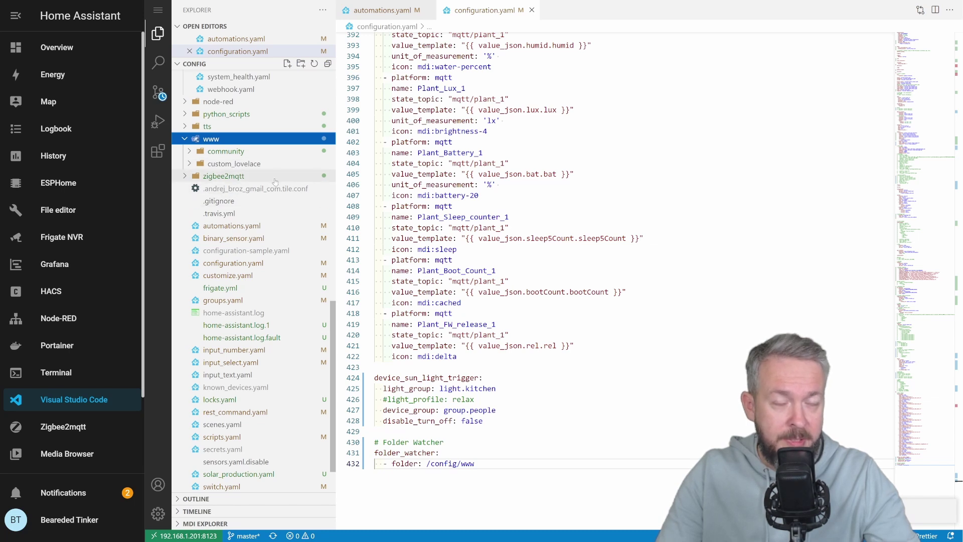
{"action": "left_click", "coordinate": [190, 139]}
{"action": "left_click", "coordinate": [492, 466]}
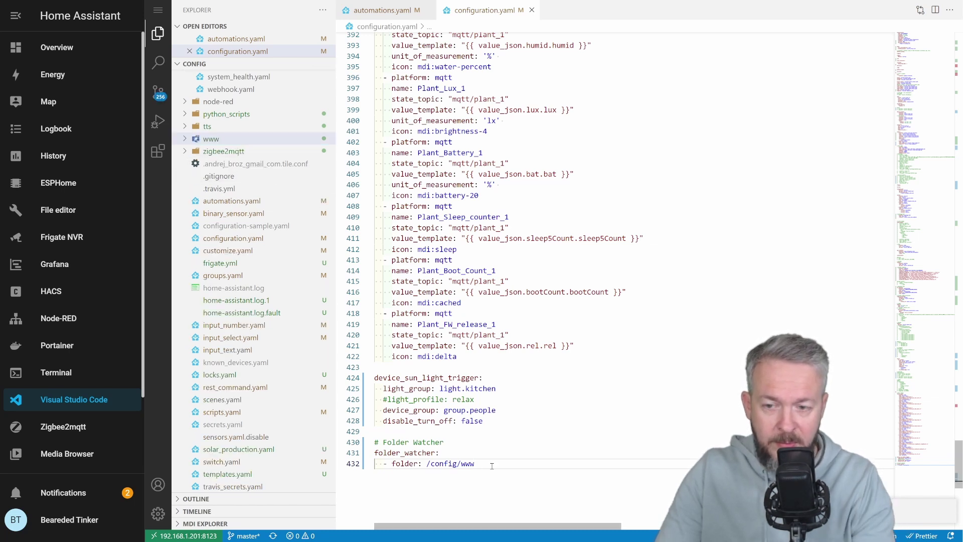
{"action": "key", "text": "BackSpace"}
{"action": "key", "text": "BackSpace"}
{"action": "key", "text": "BackSpace"}
{"action": "key", "text": "BackSpace"}
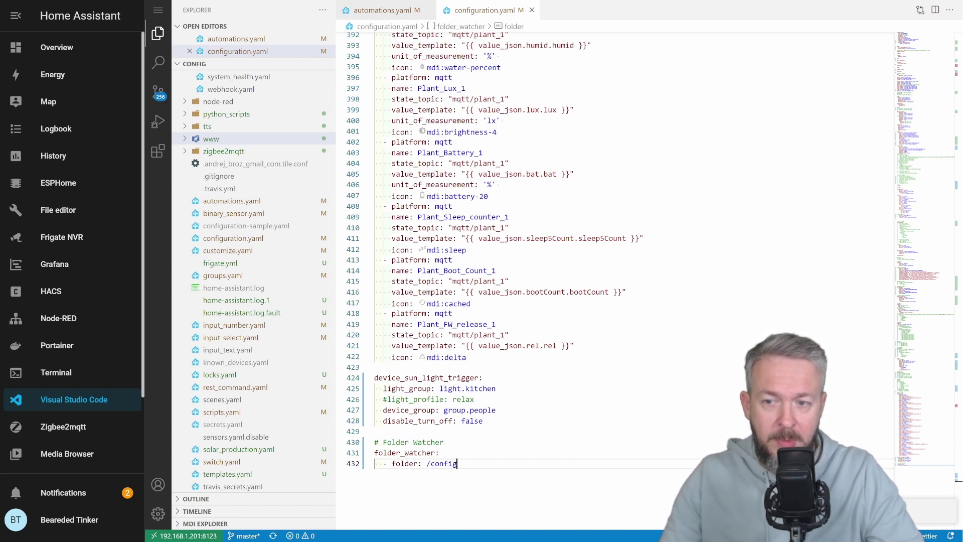
{"action": "key", "text": "Return"}
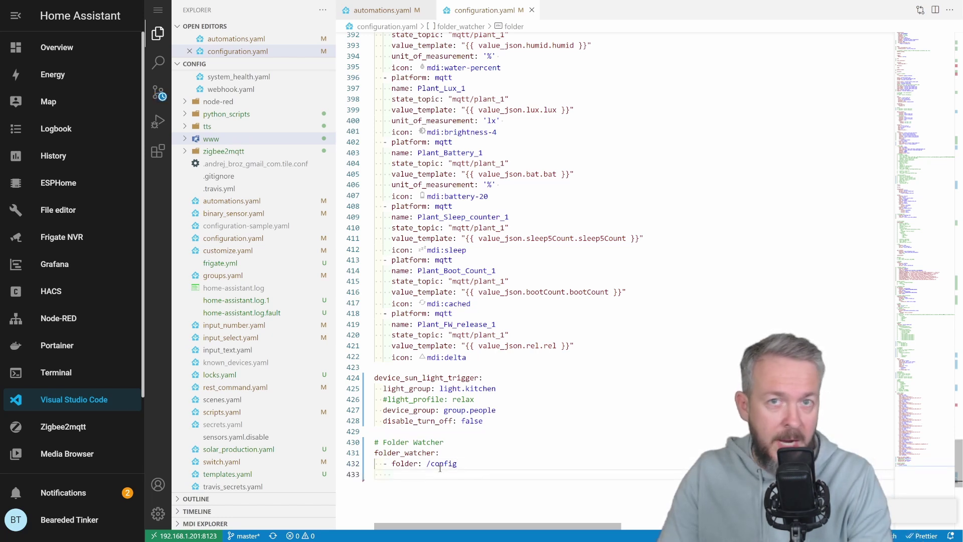
Add a patterns list under the /config entry with '*.yaml' as its first item.
{"action": "type", "text": "patterns:"}
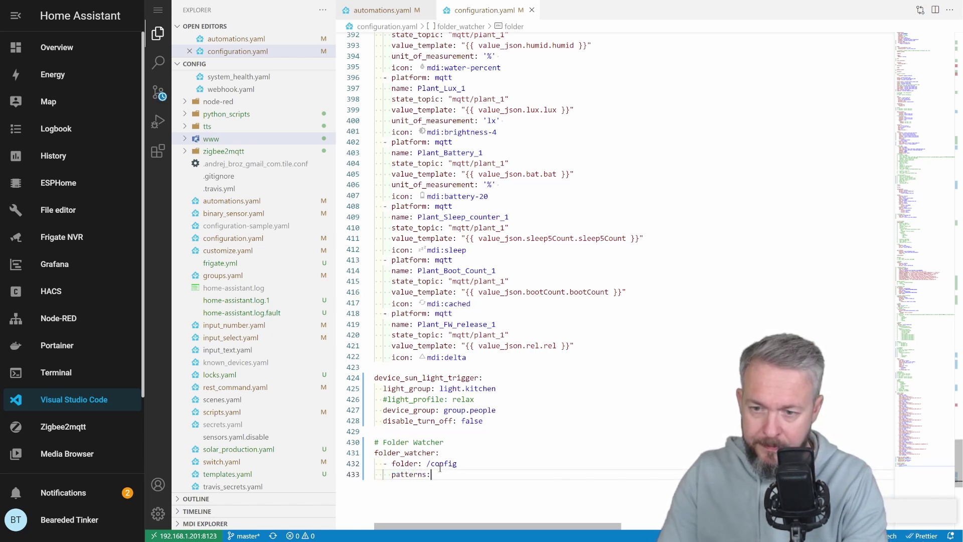
{"action": "key", "text": "Return"}
{"action": "key", "text": "Tab"}
{"action": "type", "text": "-"}
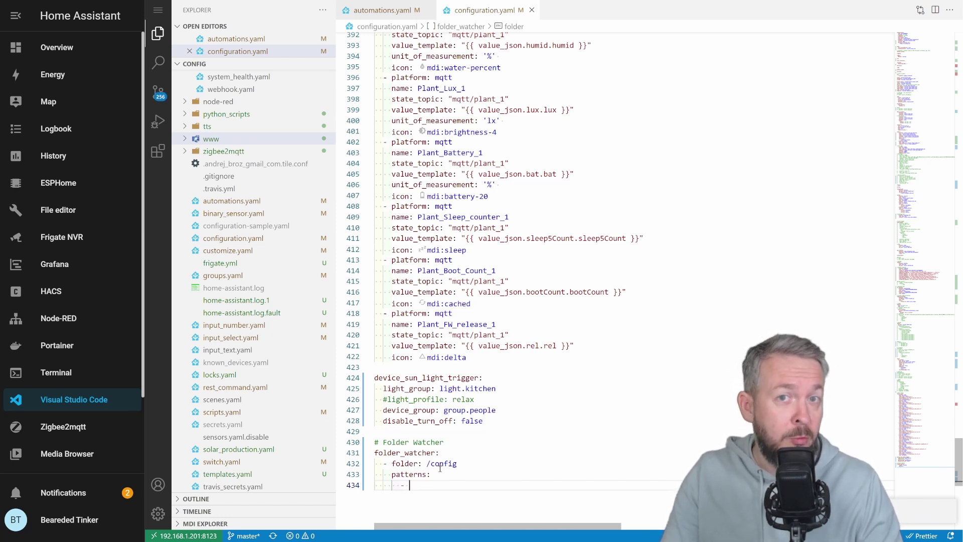
{"action": "key", "text": "ctrl+space"}
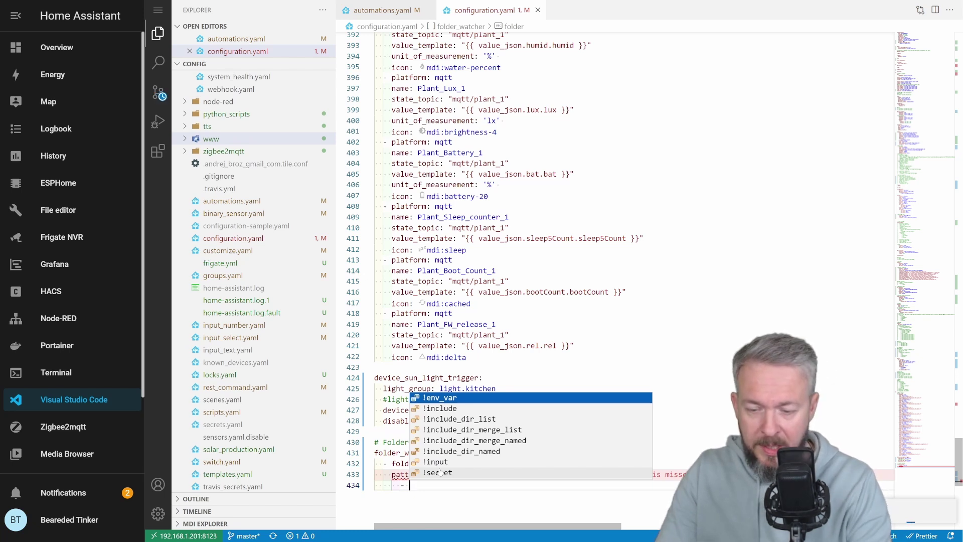
{"action": "key", "text": "Escape"}
{"action": "type", "text": "'*"}
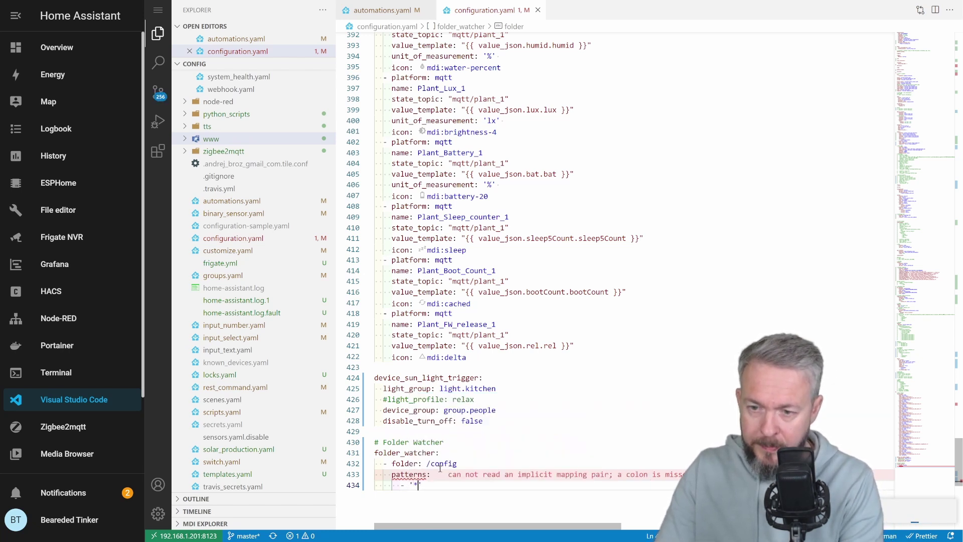
{"action": "type", "text": "."}
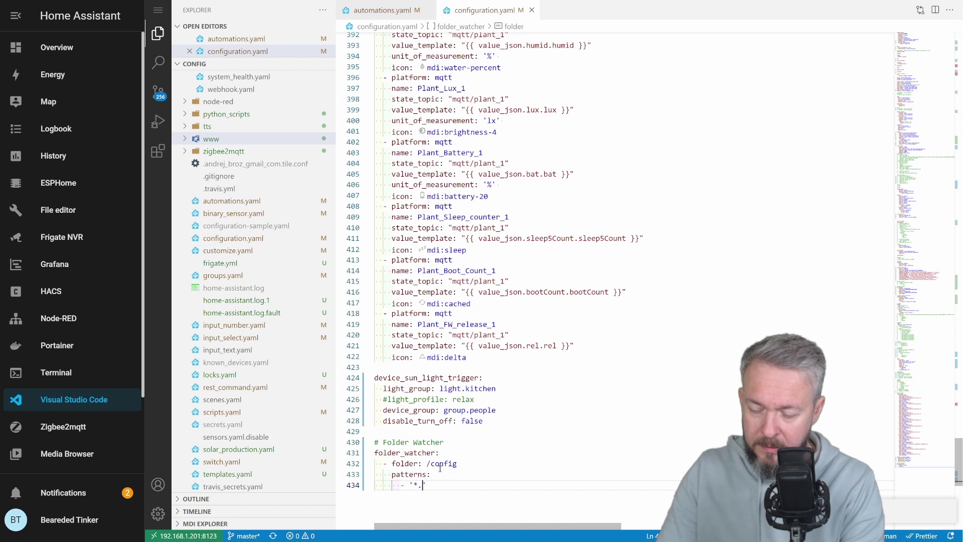
{"action": "type", "text": "yaml"}
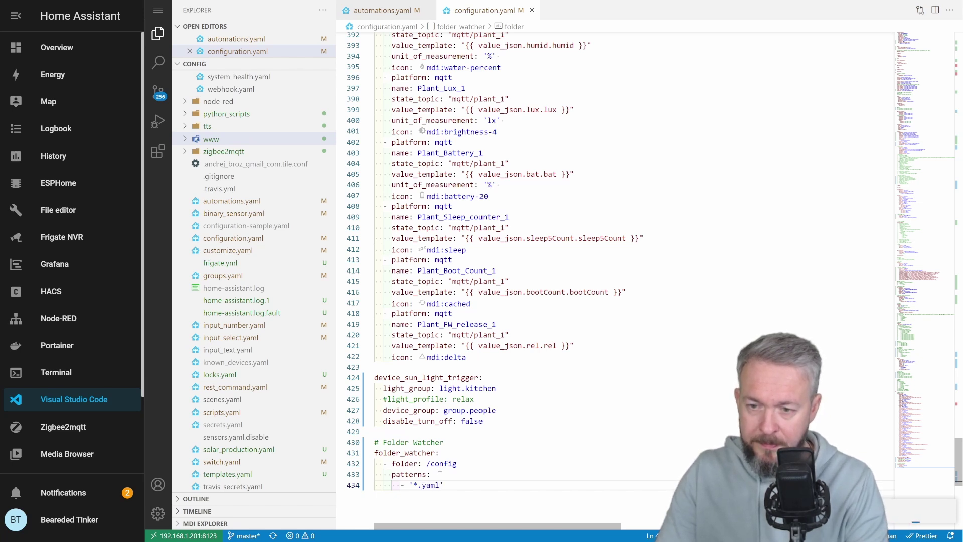
Add '*.tar' and '*.txt' as further patterns below '*.yaml'.
{"action": "key", "text": "shift+alt+Right"}
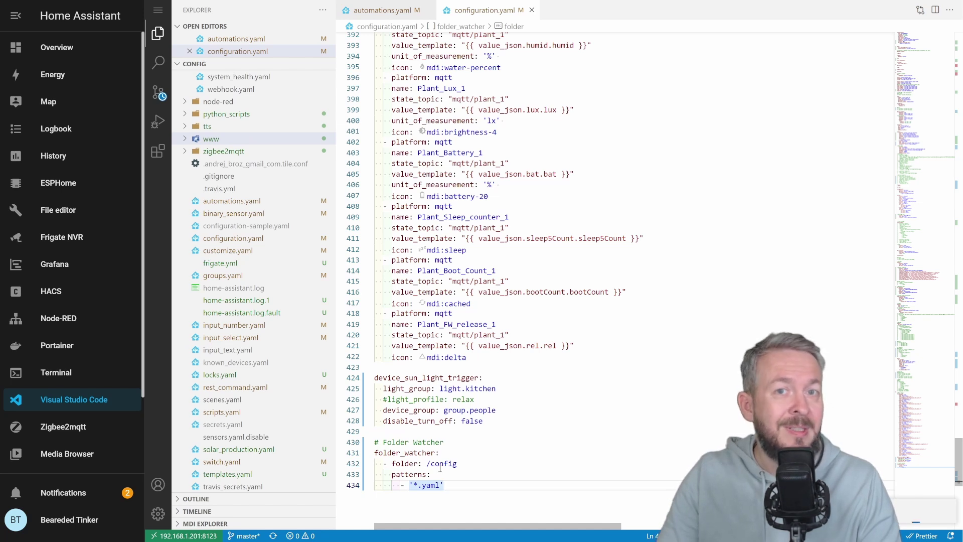
{"action": "key", "text": "End"}
{"action": "key", "text": "Return"}
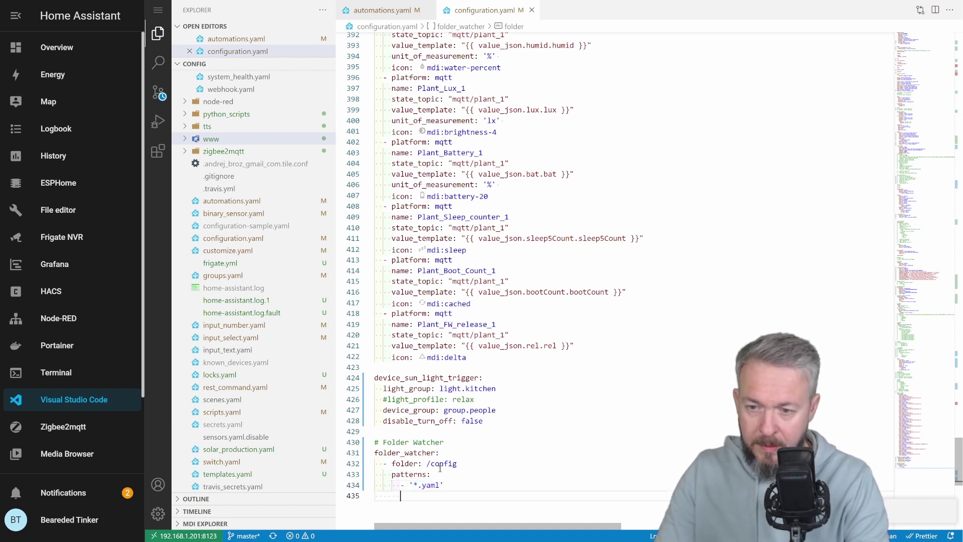
{"action": "type", "text": "- '"}
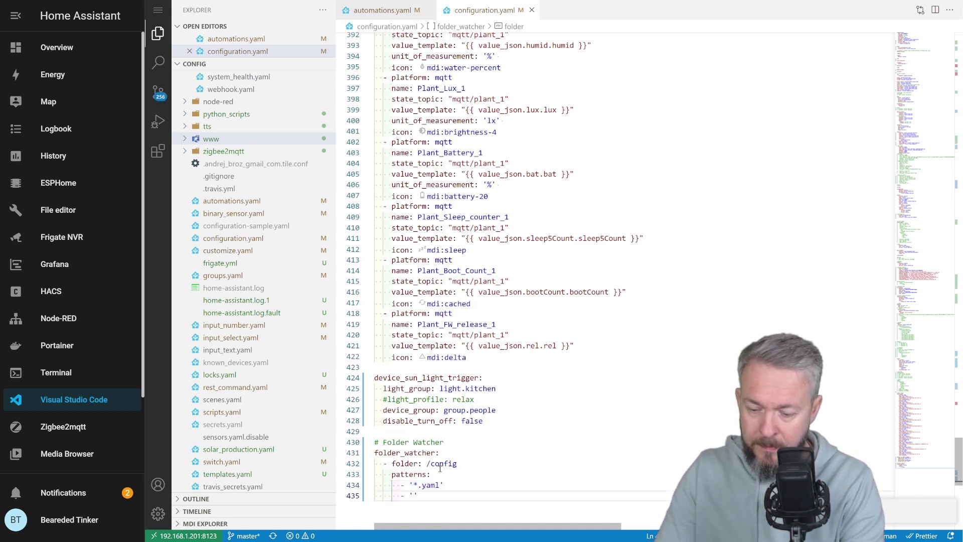
{"action": "type", "text": "*.tar"}
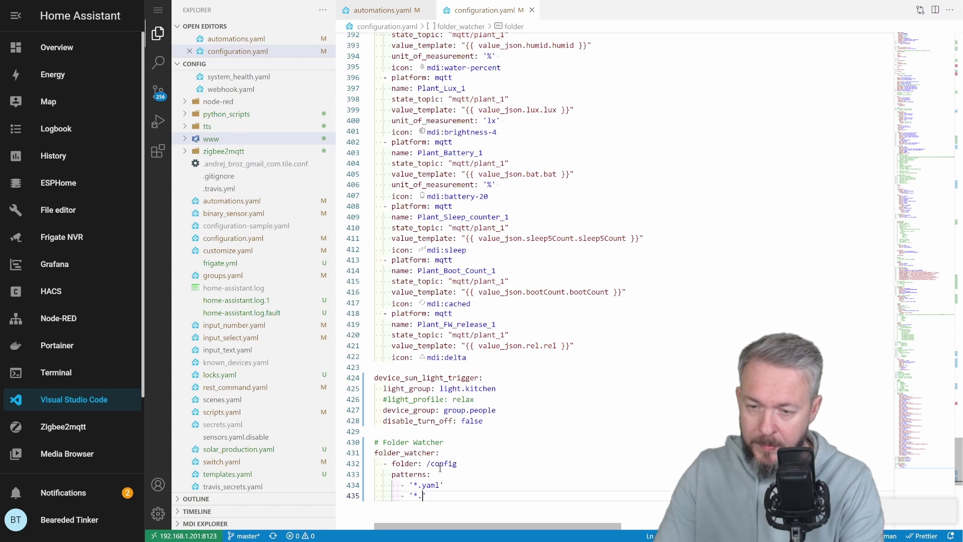
{"action": "scroll", "coordinate": [440, 468], "scroll_direction": "down", "scroll_amount": 2}
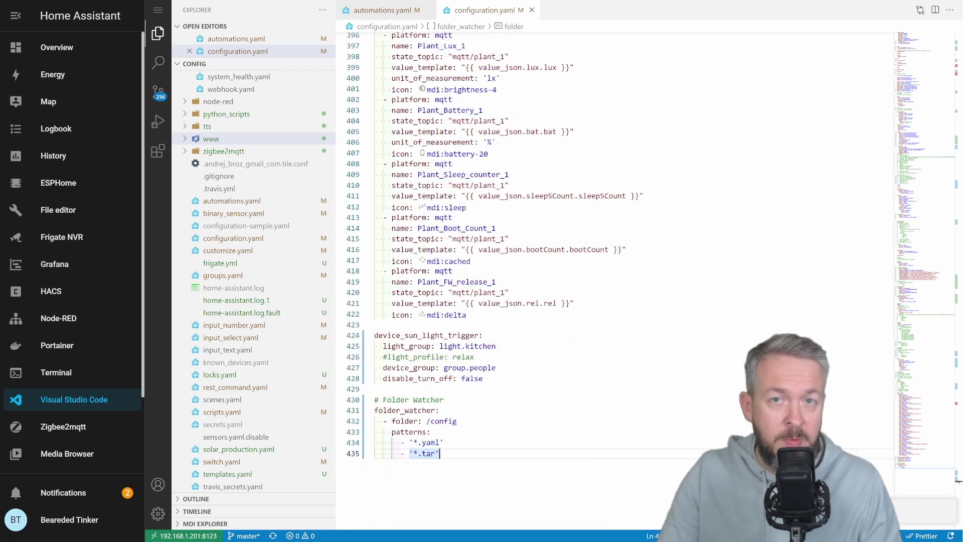
{"action": "key", "text": "End"}
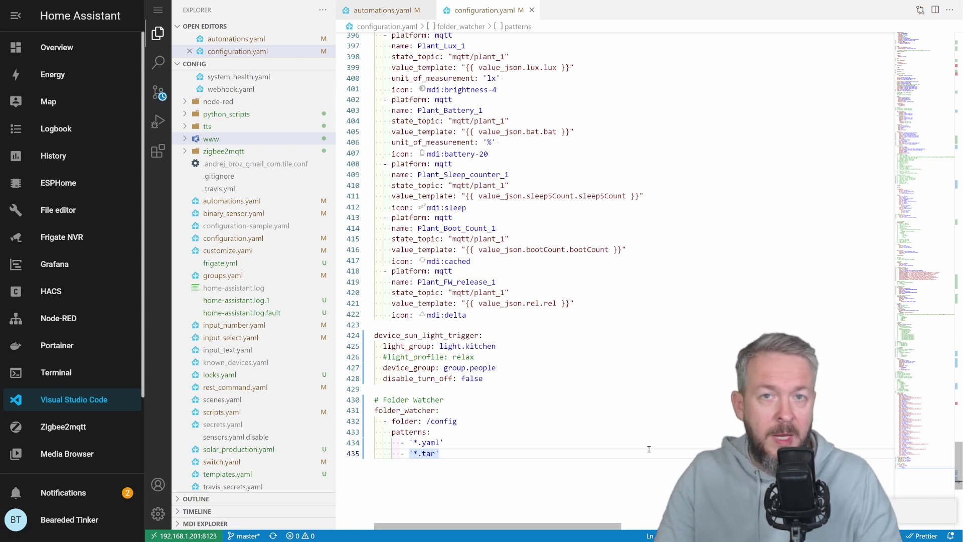
{"action": "key", "text": "Return"}
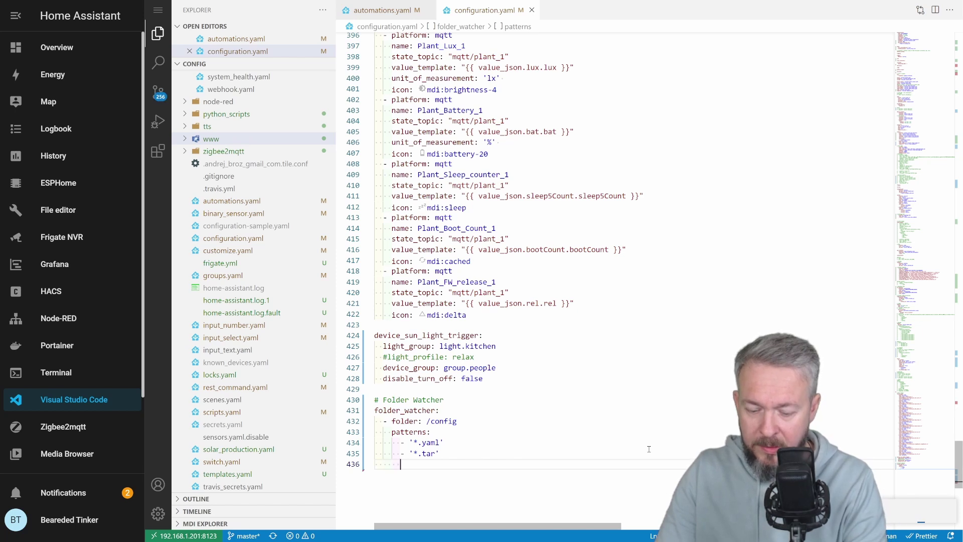
{"action": "type", "text": "- '*"}
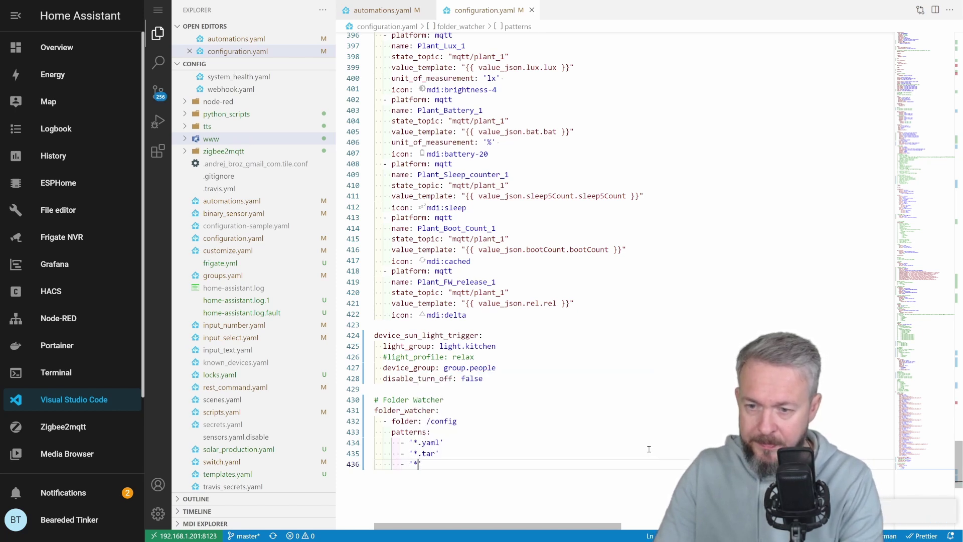
{"action": "type", "text": ".t"}
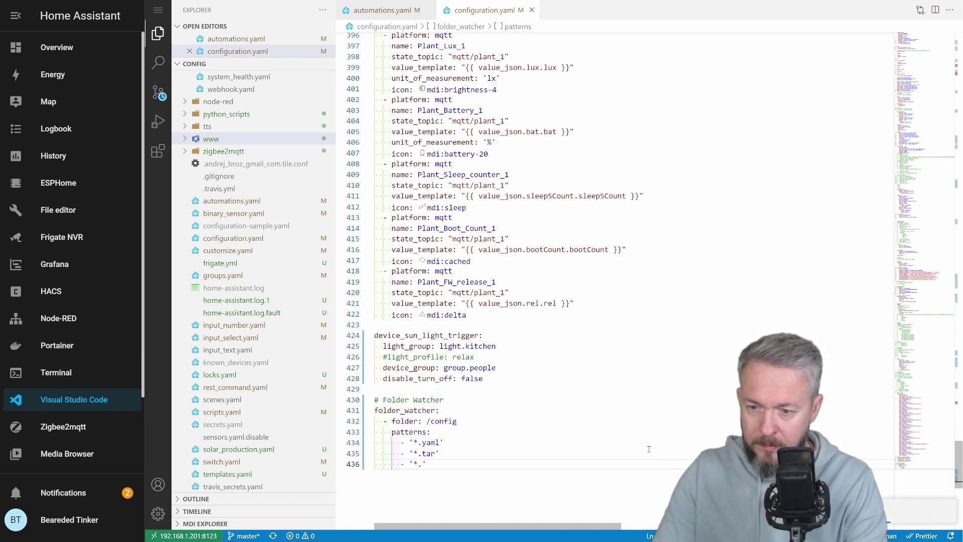
{"action": "type", "text": "xt"}
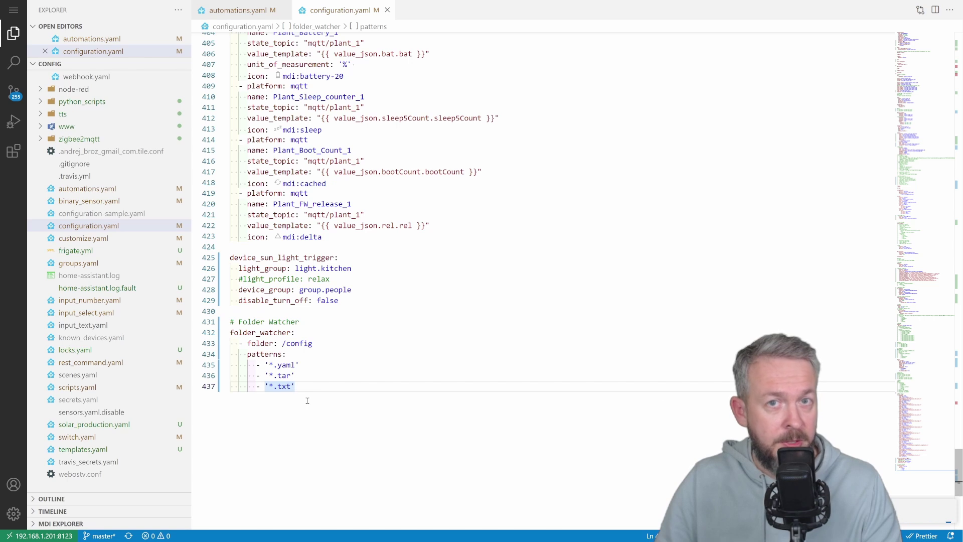
{"action": "left_click_drag", "start_coordinate": [321, 344], "coordinate": [282, 344]}
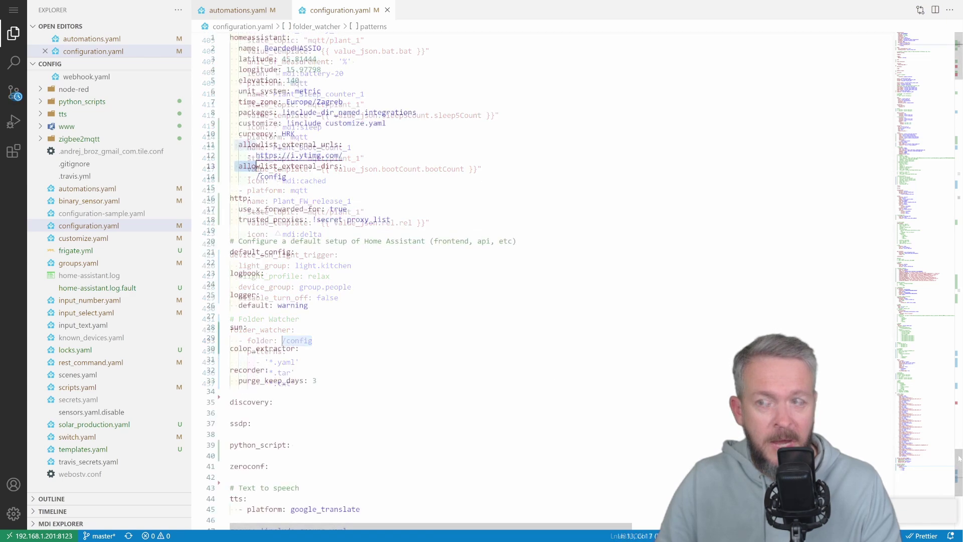
{"action": "left_click_drag", "start_coordinate": [239, 166], "coordinate": [344, 167]}
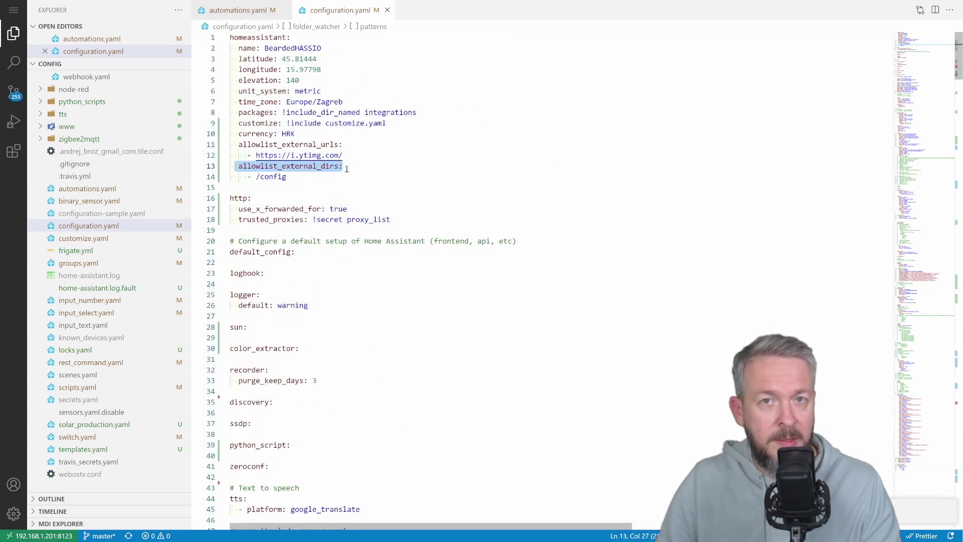
{"action": "left_click_drag", "start_coordinate": [314, 179], "coordinate": [230, 177]}
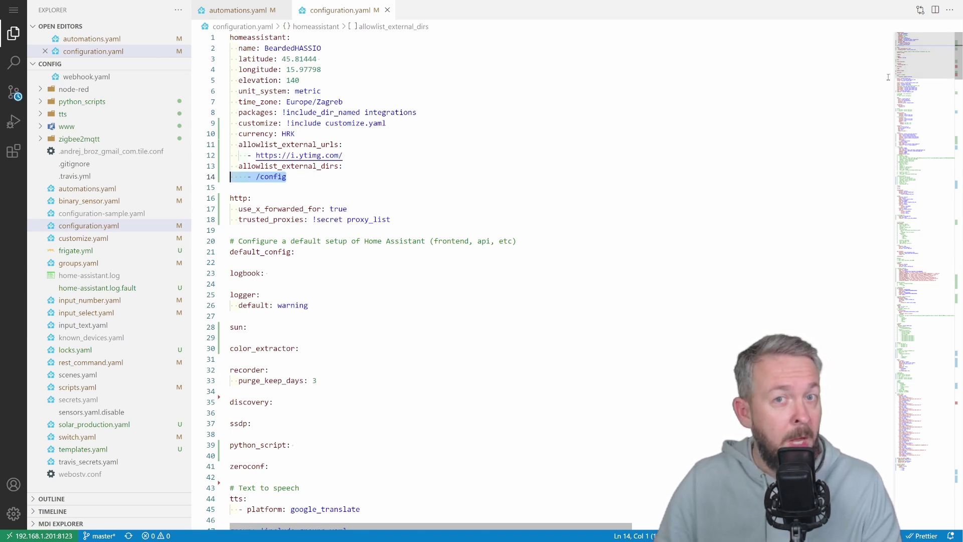
{"action": "left_click", "coordinate": [424, 182]}
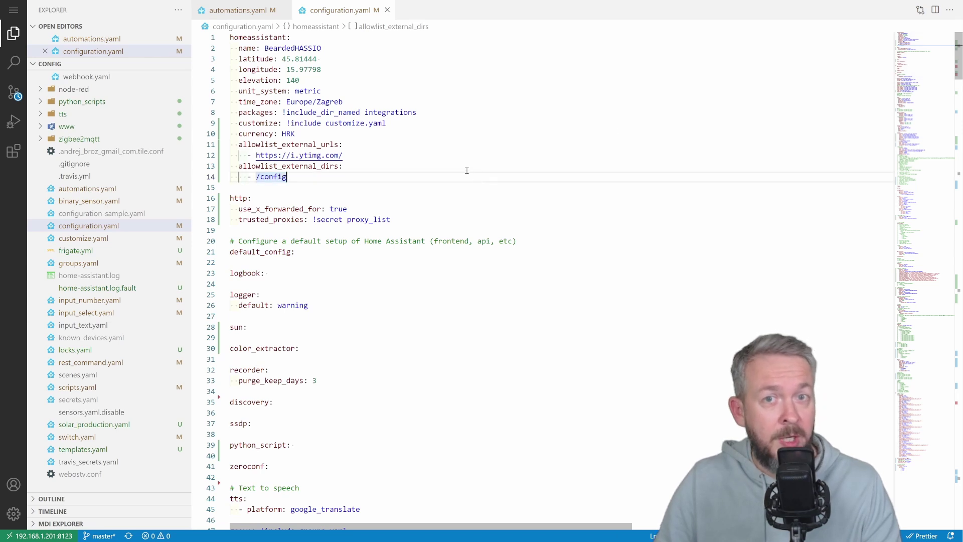
{"action": "left_click_drag", "start_coordinate": [321, 176], "coordinate": [232, 166]}
{"action": "left_click", "coordinate": [319, 173]}
{"action": "key", "text": "Return"}
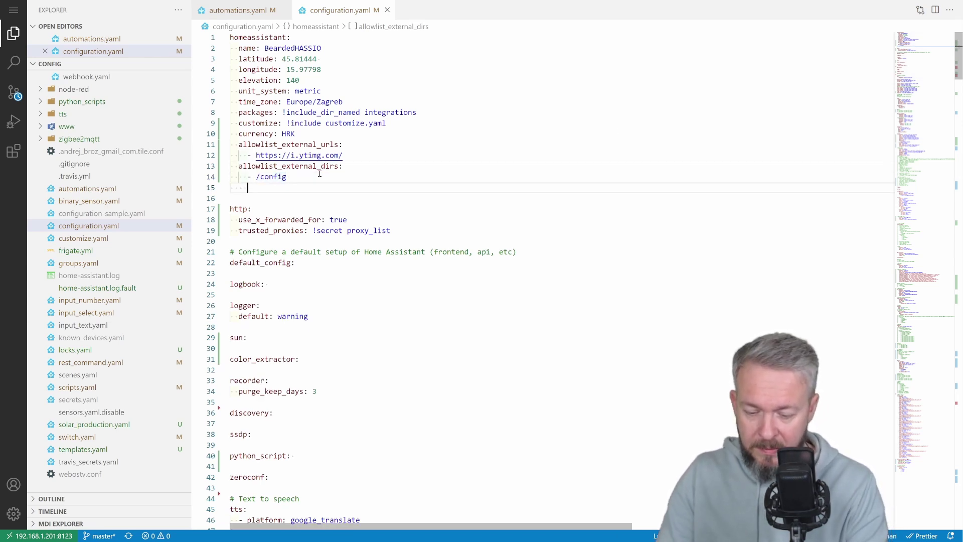
{"action": "type", "text": "- /"}
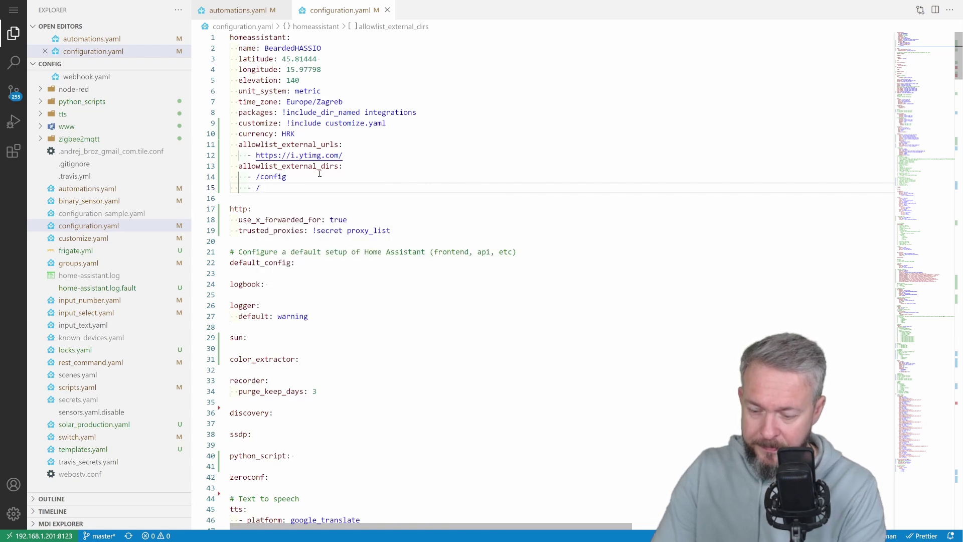
{"action": "type", "text": "media"}
{"action": "scroll", "coordinate": [955, 80], "scroll_direction": "down", "scroll_amount": 6}
{"action": "left_click_drag", "start_coordinate": [955, 80], "coordinate": [956, 502]}
{"action": "scroll", "coordinate": [956, 501], "scroll_direction": "up", "scroll_amount": 5}
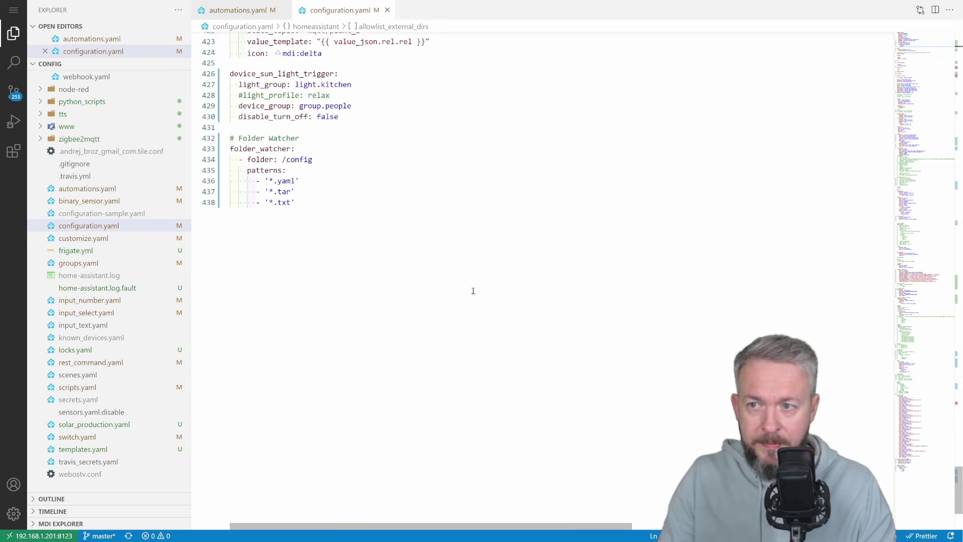
{"action": "left_click", "coordinate": [368, 192]}
{"action": "left_click", "coordinate": [362, 199]}
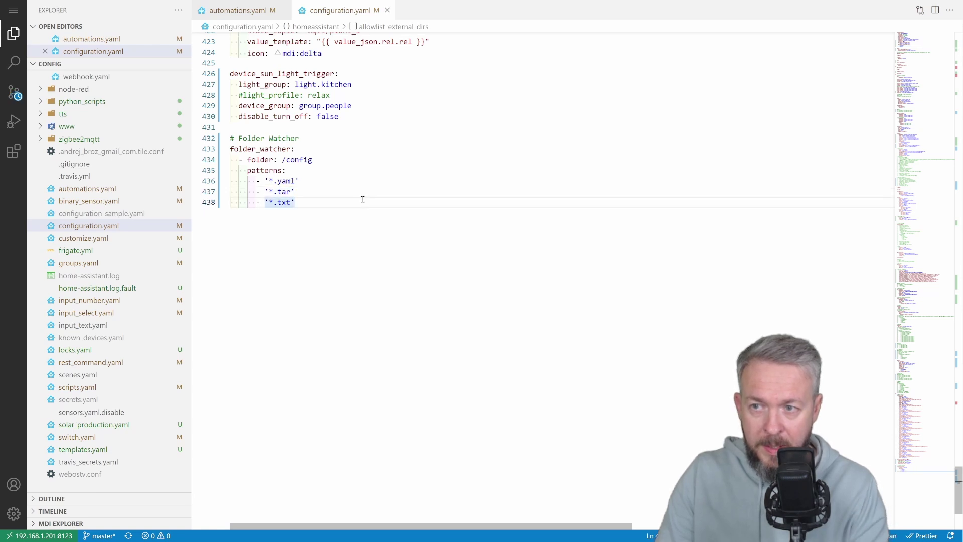
{"action": "key", "text": "Return"}
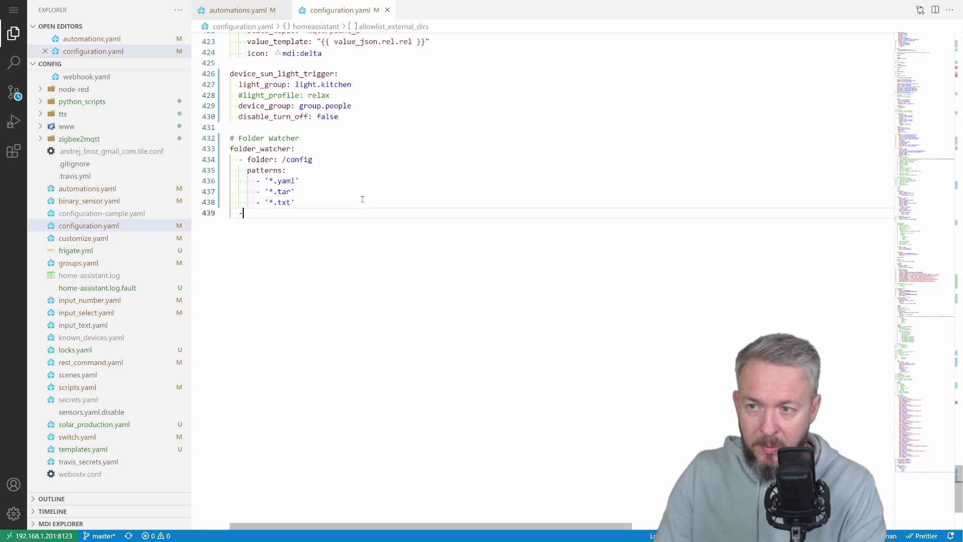
{"action": "type", "text": "- folder"}
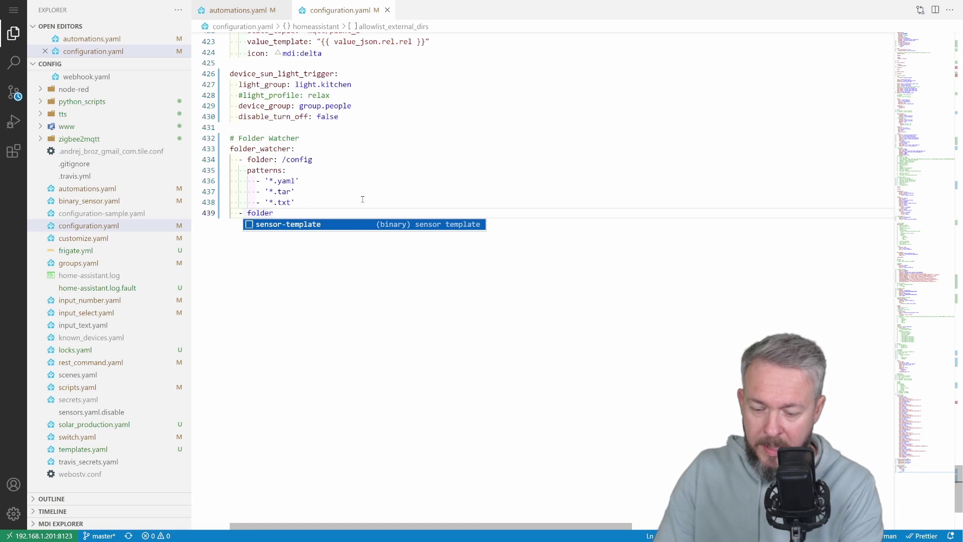
{"action": "type", "text": ": /"}
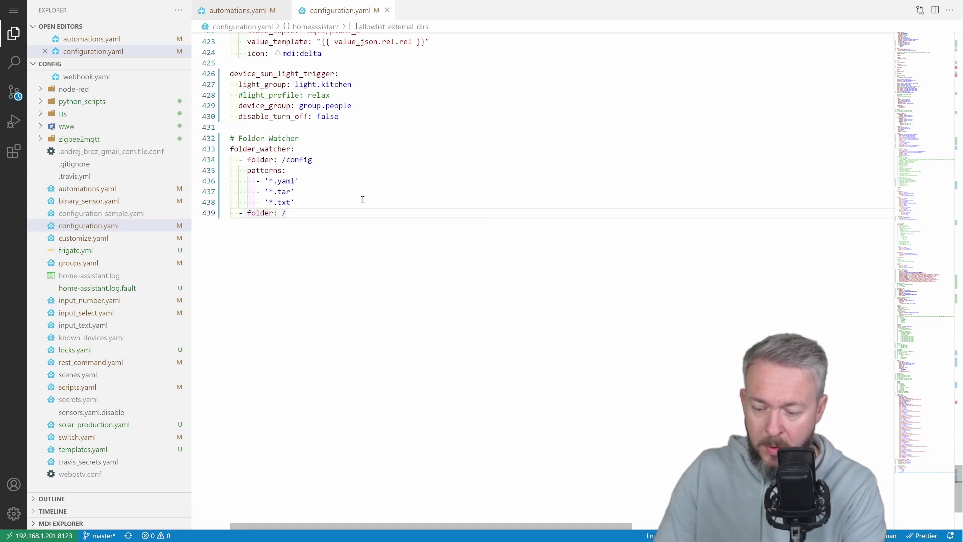
{"action": "type", "text": "test/"}
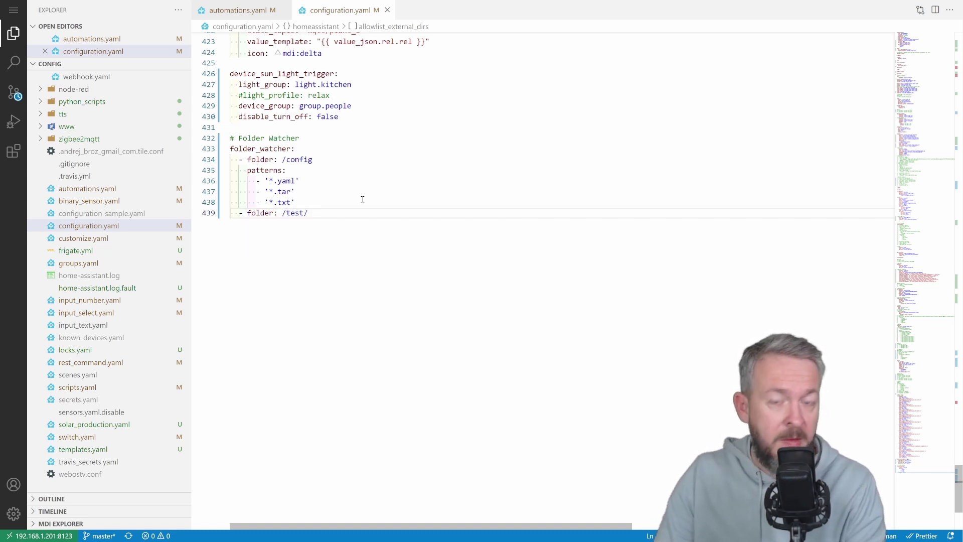
{"action": "type", "text": "image"}
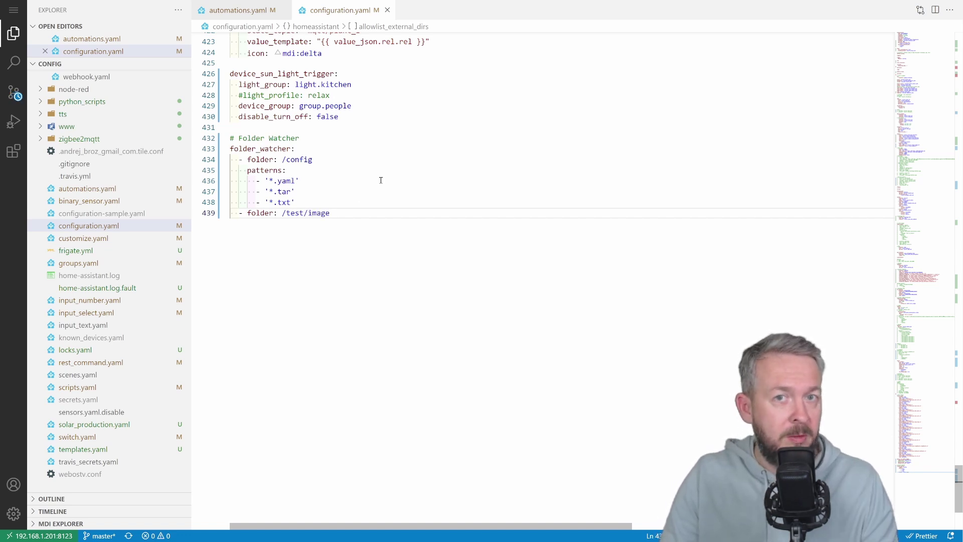
{"action": "key", "text": "Home"}
{"action": "key", "text": "Home"}
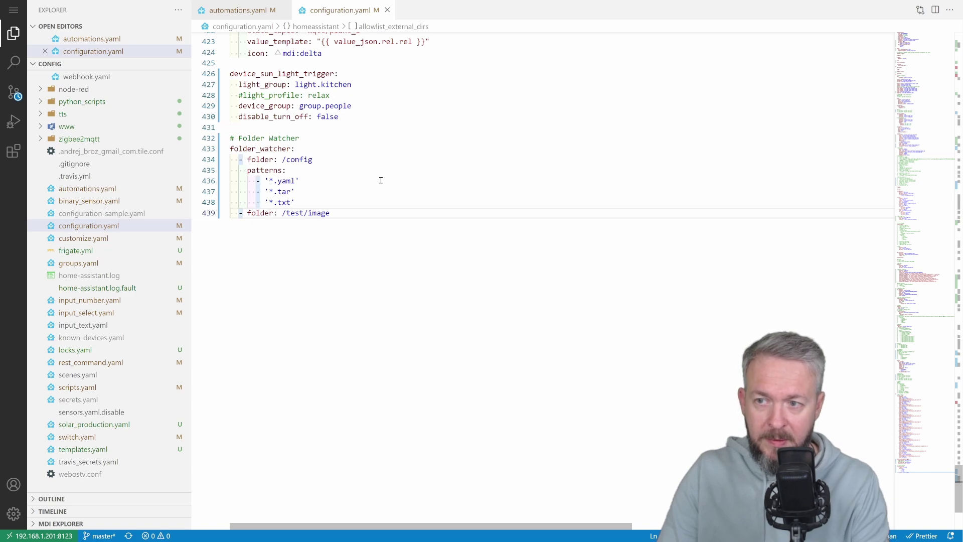
{"action": "key", "text": "shift+End"}
{"action": "key", "text": "Delete"}
{"action": "key", "text": "BackSpace"}
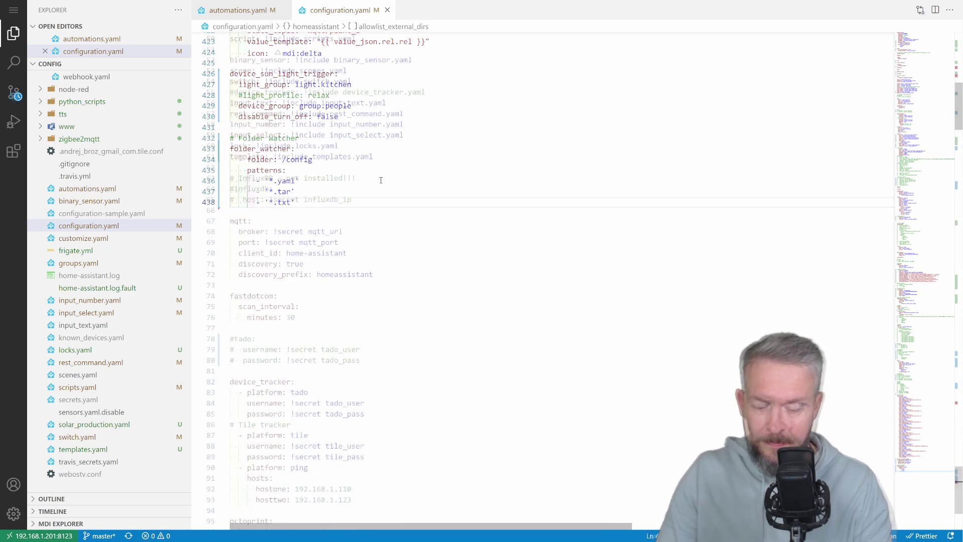
{"action": "scroll", "coordinate": [381, 180], "scroll_direction": "up", "scroll_amount": 5}
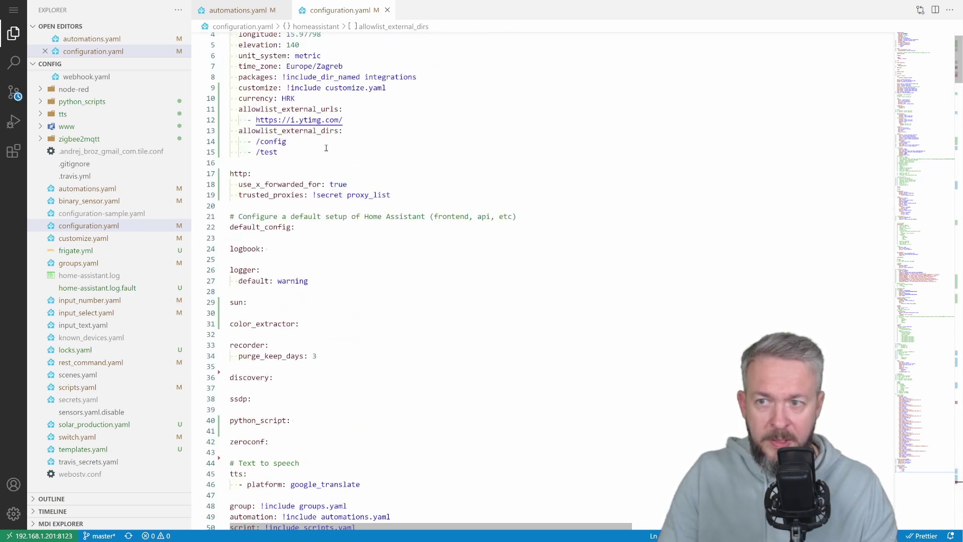
{"action": "left_click_drag", "start_coordinate": [277, 152], "coordinate": [219, 151]}
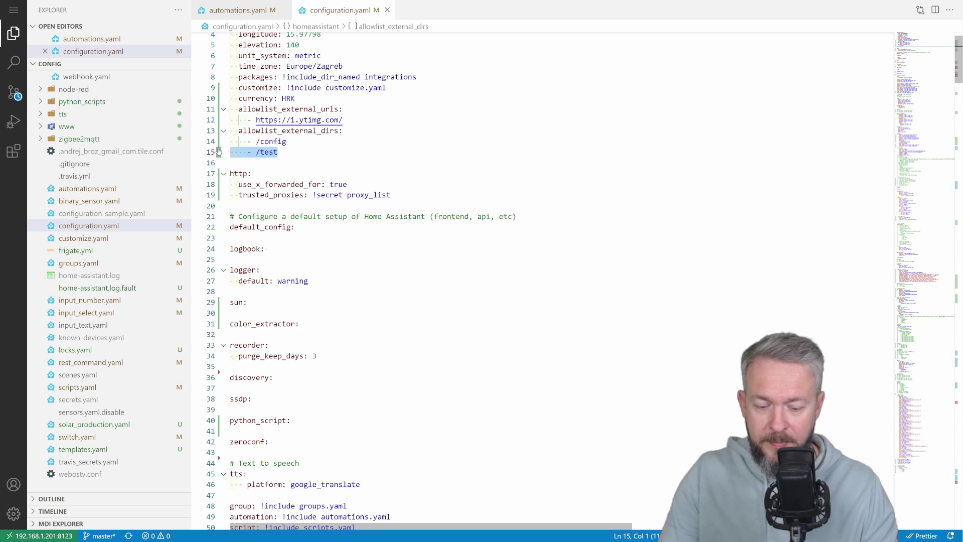
{"action": "key", "text": "Delete"}
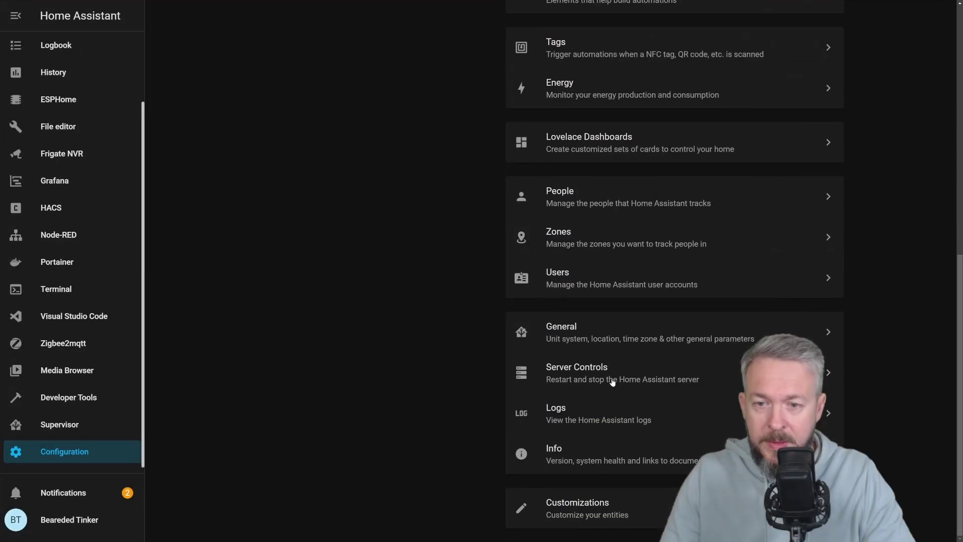
Run Check Configuration from the Server Controls settings.
{"action": "left_click", "coordinate": [615, 374]}
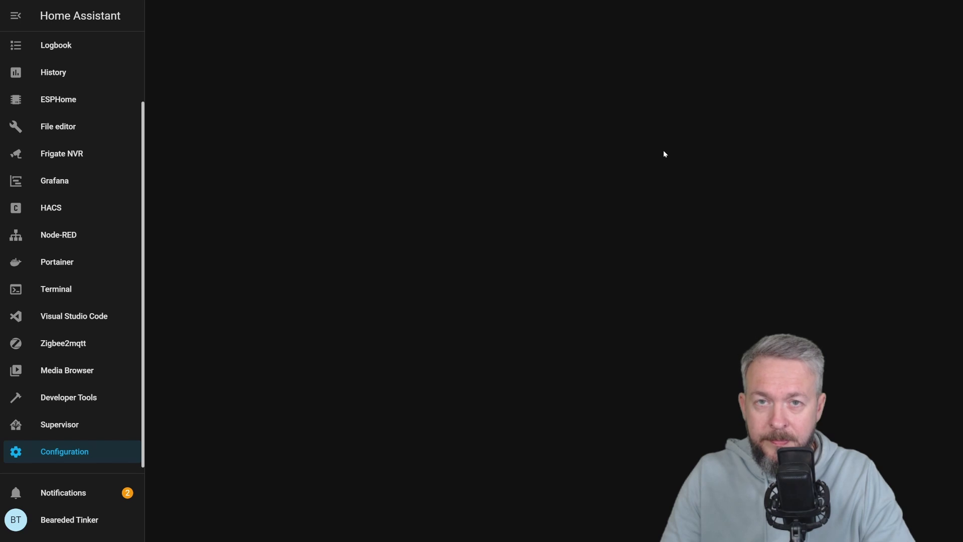
{"action": "left_click", "coordinate": [668, 184]}
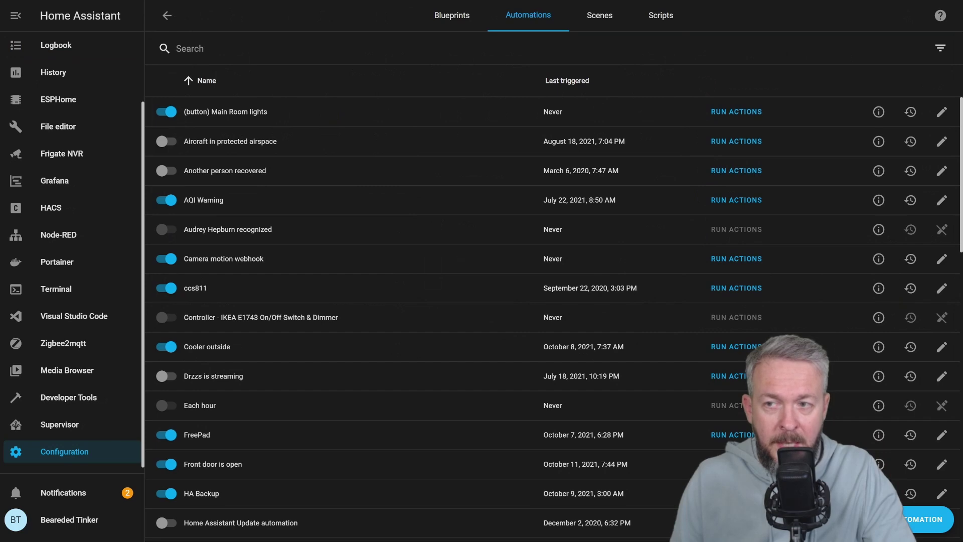
Create a new empty automation named 'Folder Watcher'.
{"action": "left_click", "coordinate": [928, 520]}
{"action": "left_click", "coordinate": [554, 371]}
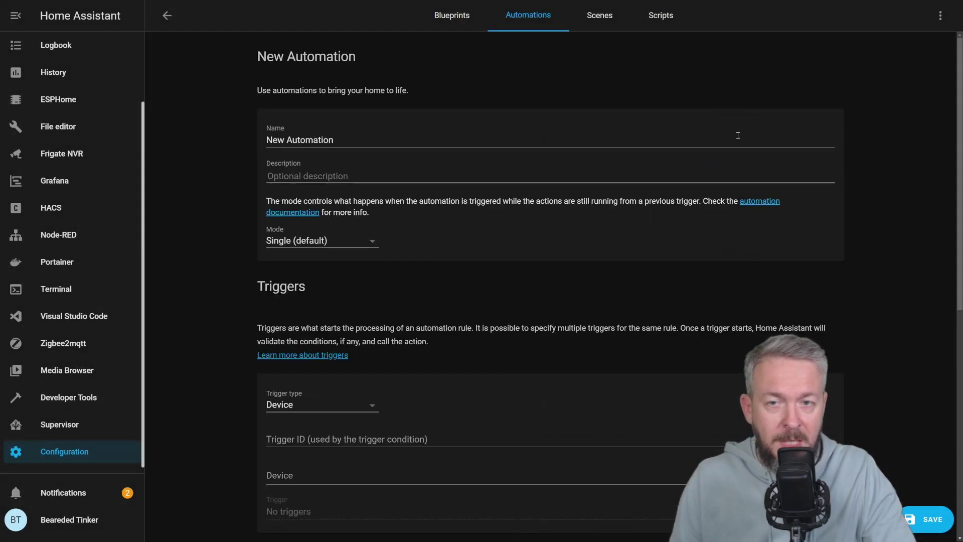
{"action": "left_click_drag", "start_coordinate": [466, 140], "coordinate": [181, 127]}
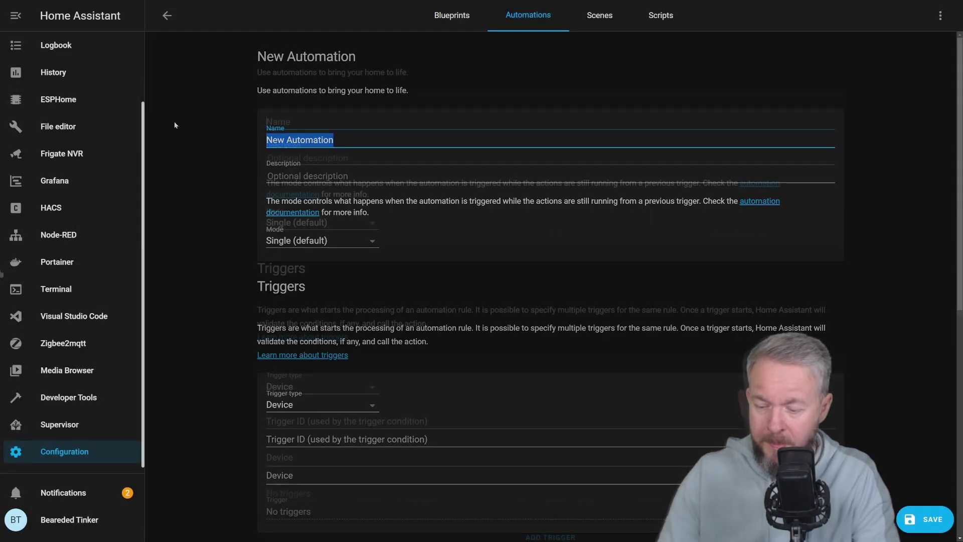
{"action": "type", "text": "Fo"}
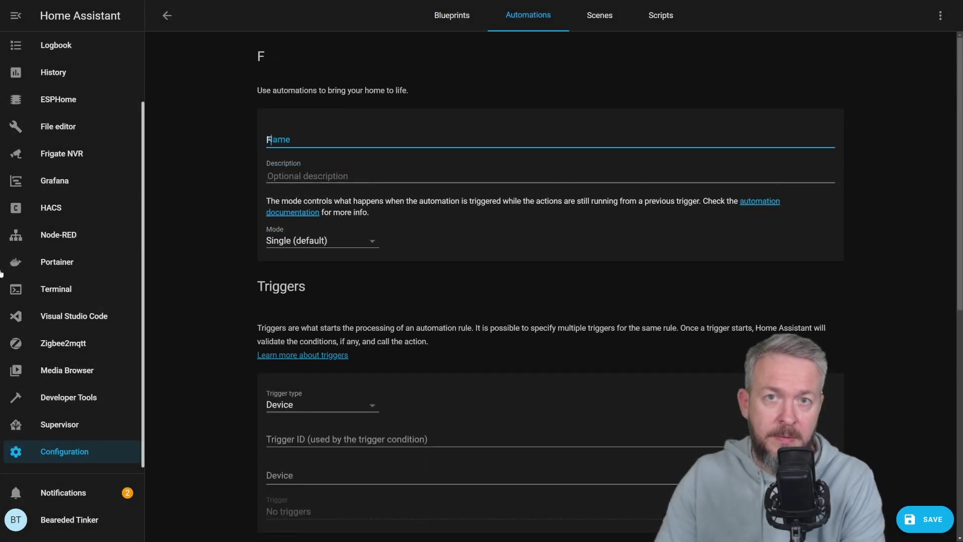
{"action": "type", "text": "older W"}
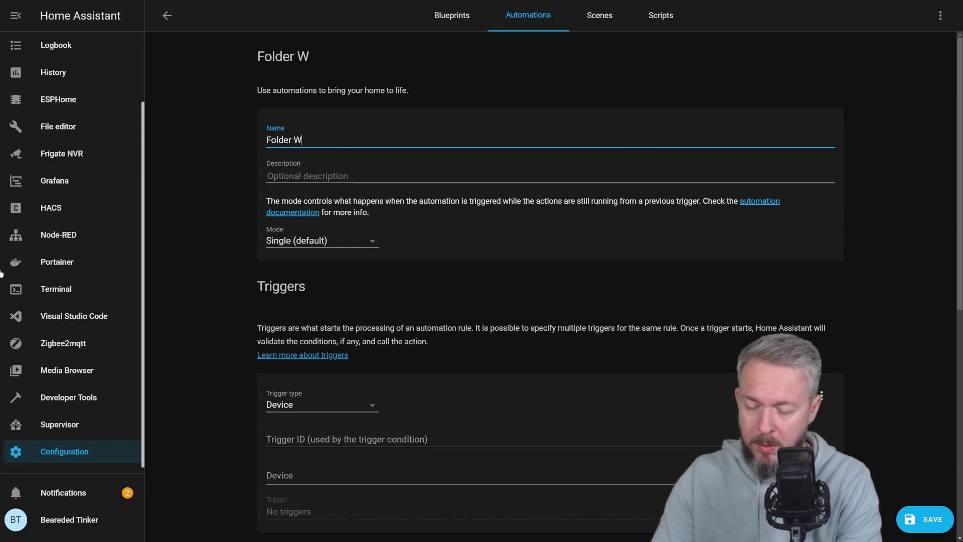
{"action": "type", "text": "atcher"}
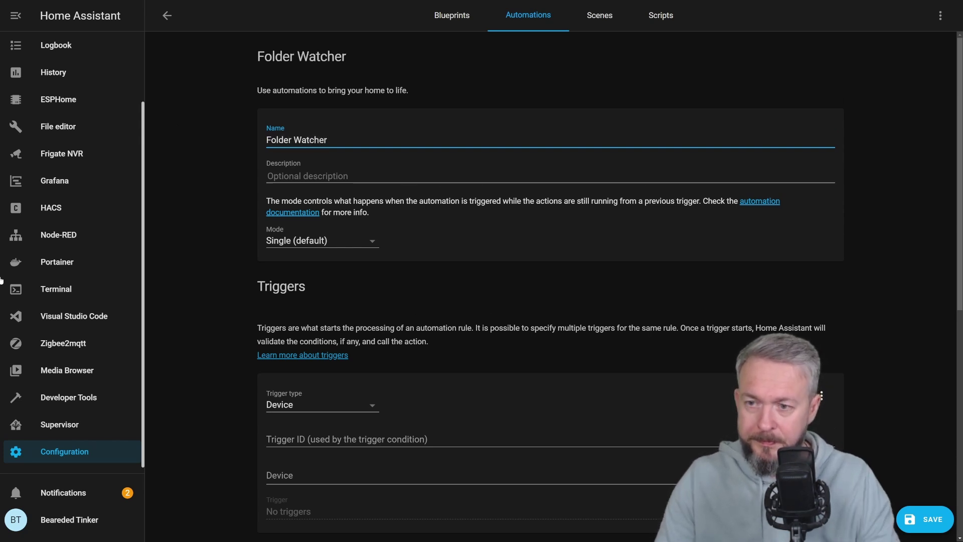
Make the first trigger an Event trigger: ID 'created', type folder_watcher, data 'event_type: created'.
{"action": "left_click", "coordinate": [325, 399]}
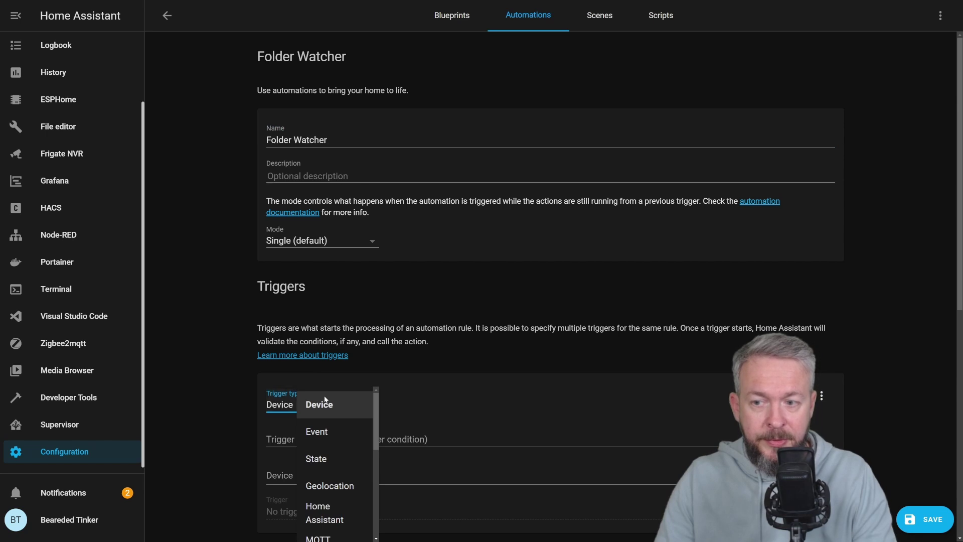
{"action": "left_click", "coordinate": [335, 433]}
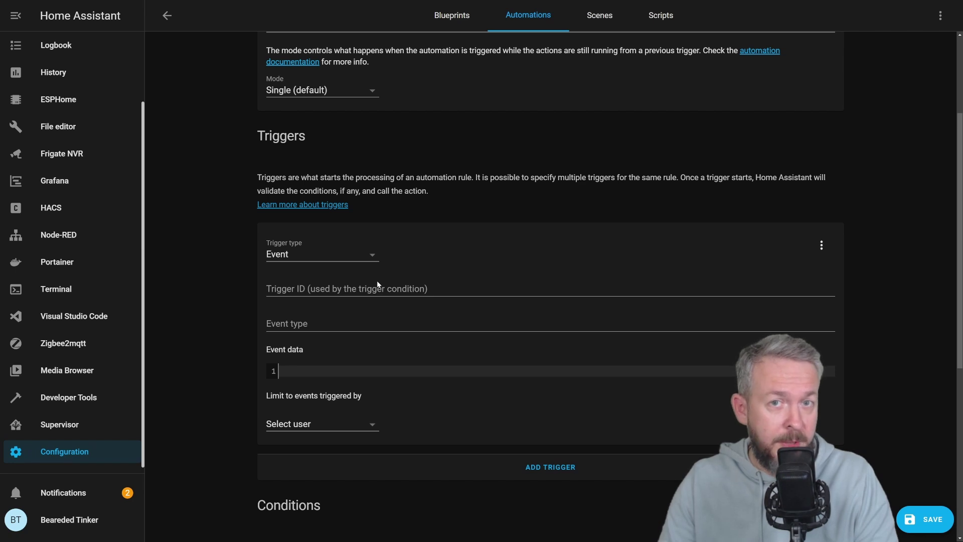
{"action": "left_click", "coordinate": [378, 286]}
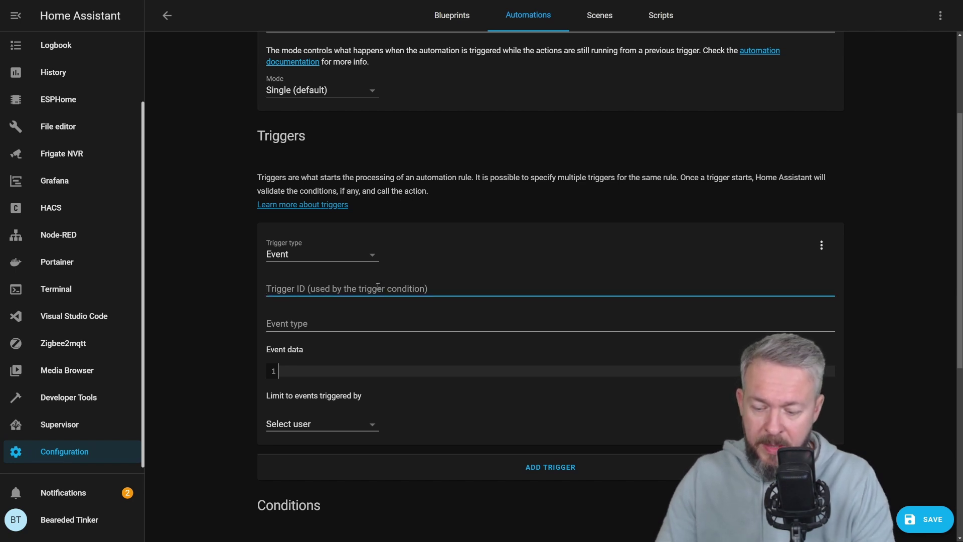
{"action": "type", "text": "created"}
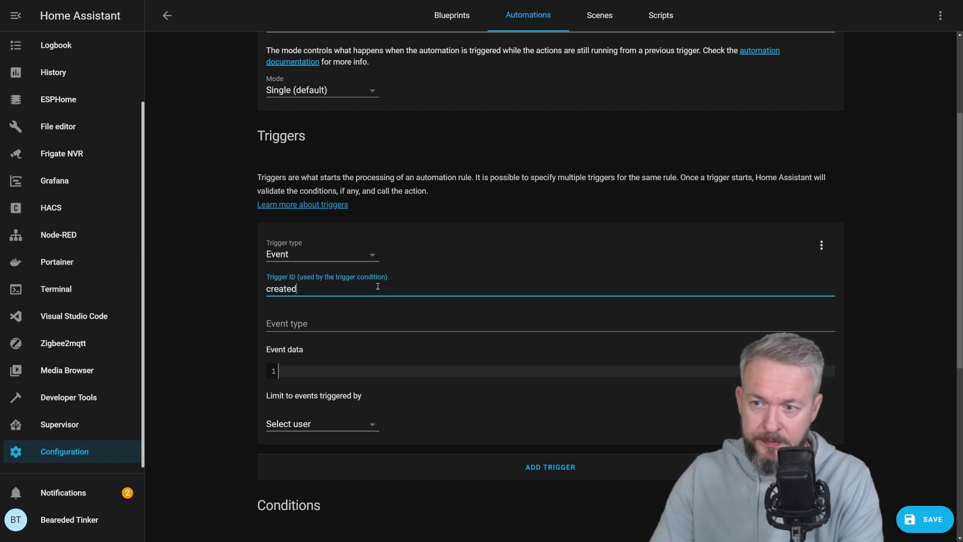
{"action": "key", "text": "Tab"}
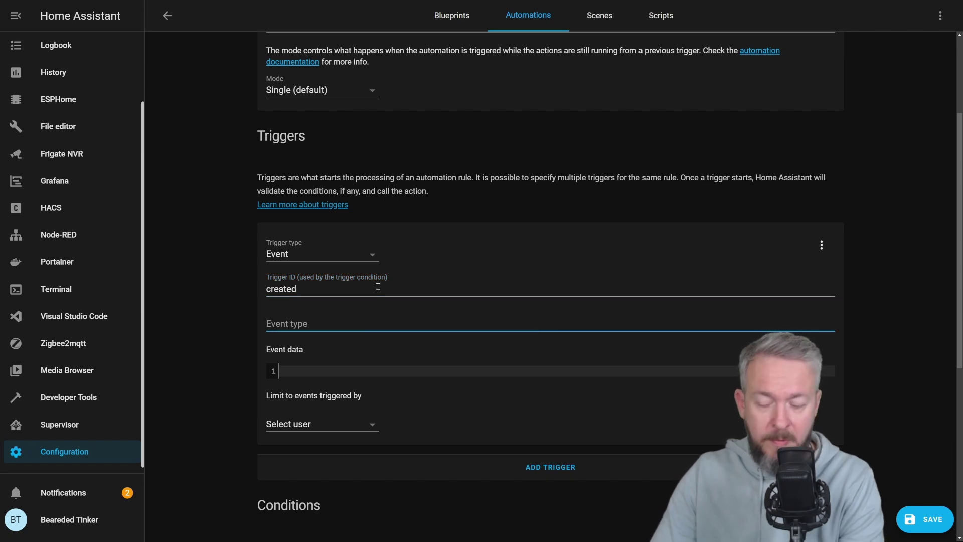
{"action": "type", "text": "folder_w"}
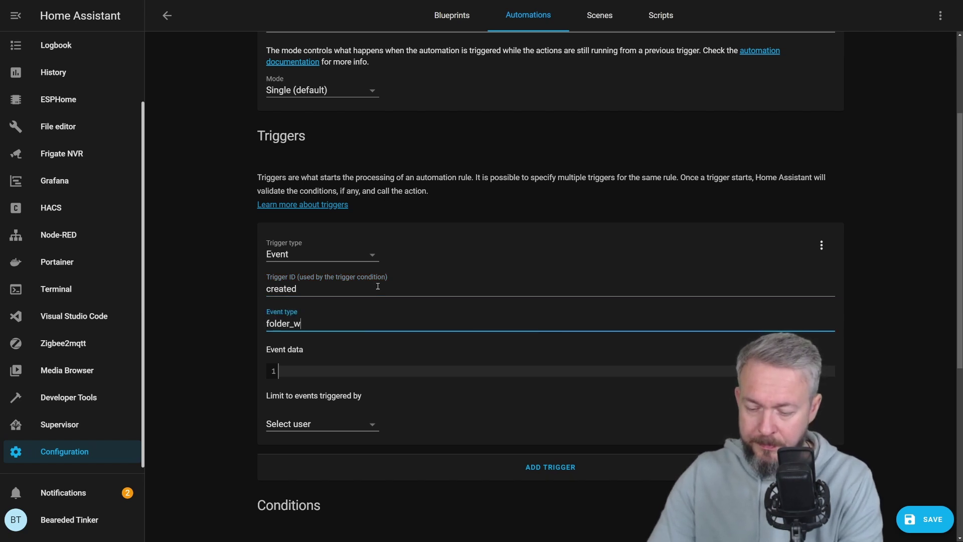
{"action": "type", "text": "atcher"}
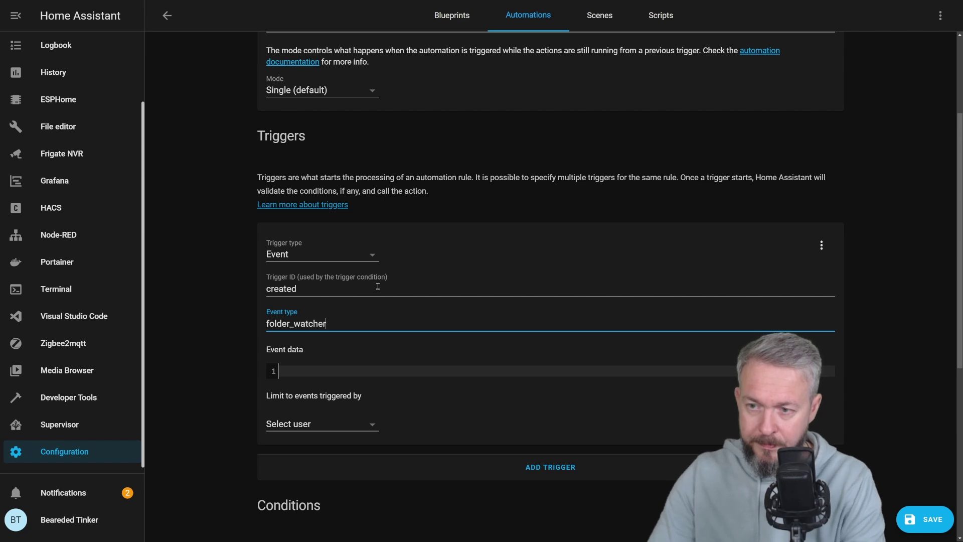
{"action": "key", "text": "Tab"}
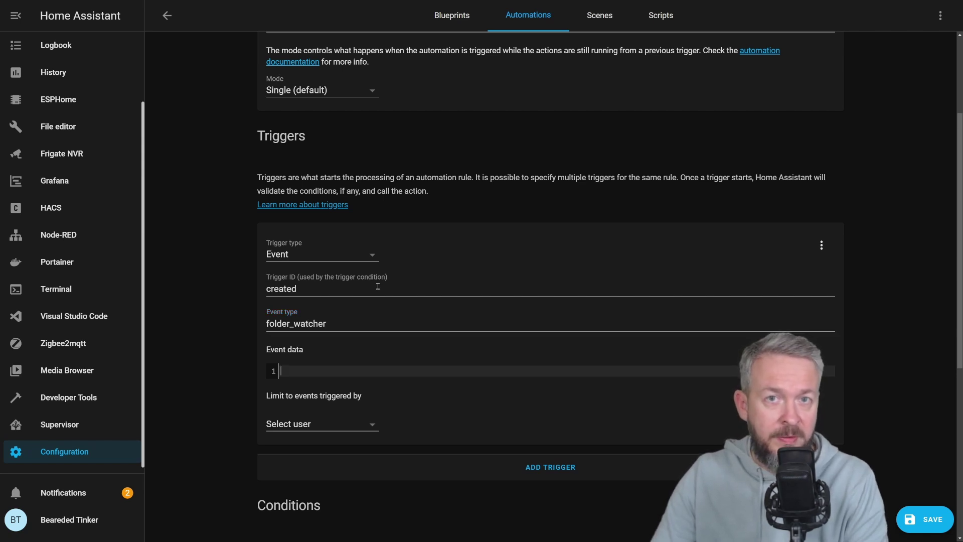
{"action": "type", "text": "evnt"}
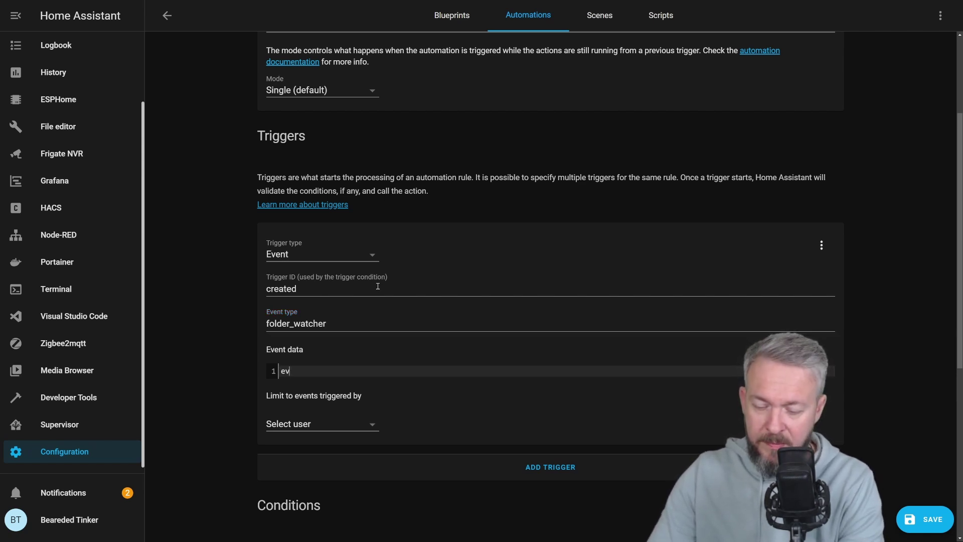
{"action": "key", "text": "BackSpace"}
{"action": "key", "text": "BackSpace"}
{"action": "type", "text": "ent_type: created"}
{"action": "left_click", "coordinate": [528, 467]}
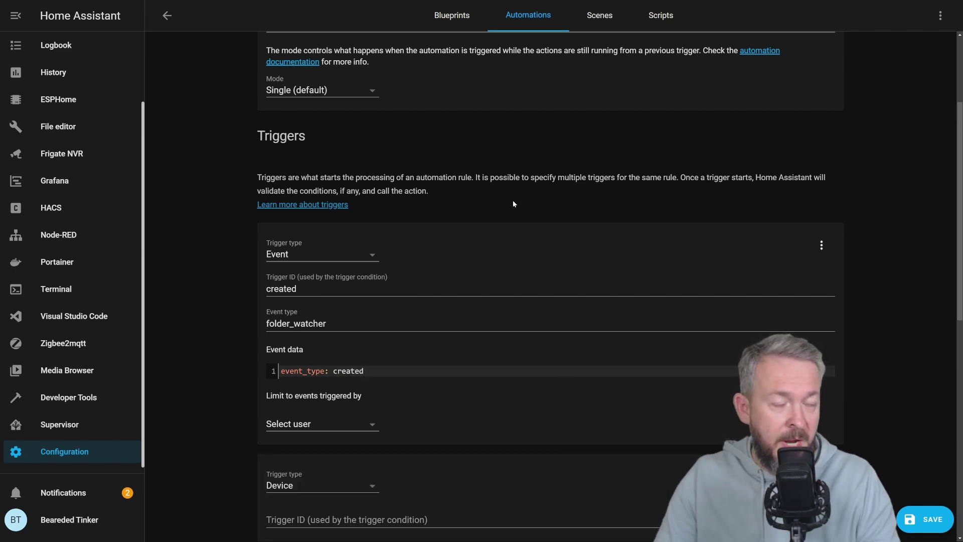
Make the second trigger an Event trigger: ID 'deleted', type folder_watcher, data 'event_type: deleted'.
{"action": "scroll", "coordinate": [513, 201], "scroll_direction": "down", "scroll_amount": 2}
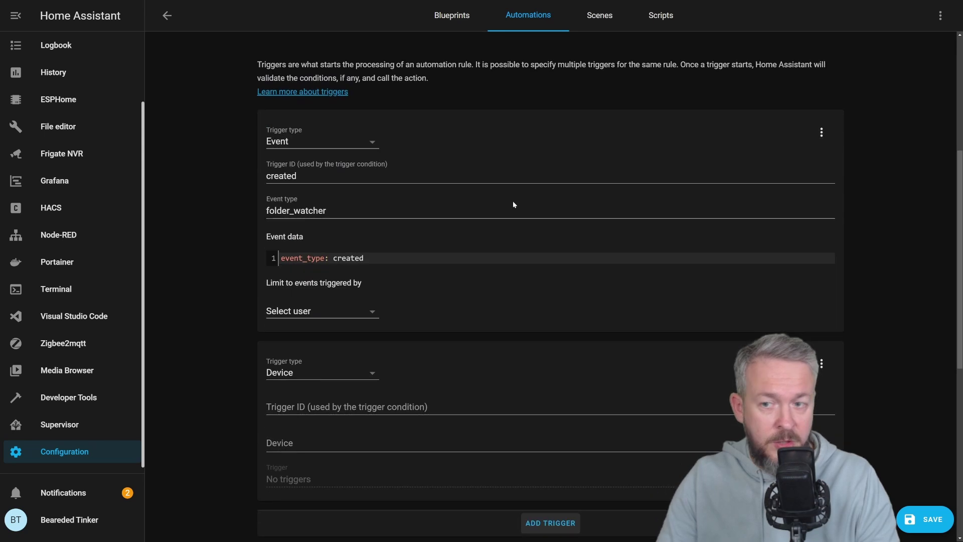
{"action": "left_click", "coordinate": [371, 379]}
{"action": "left_click", "coordinate": [352, 398]}
{"action": "left_click", "coordinate": [331, 407]}
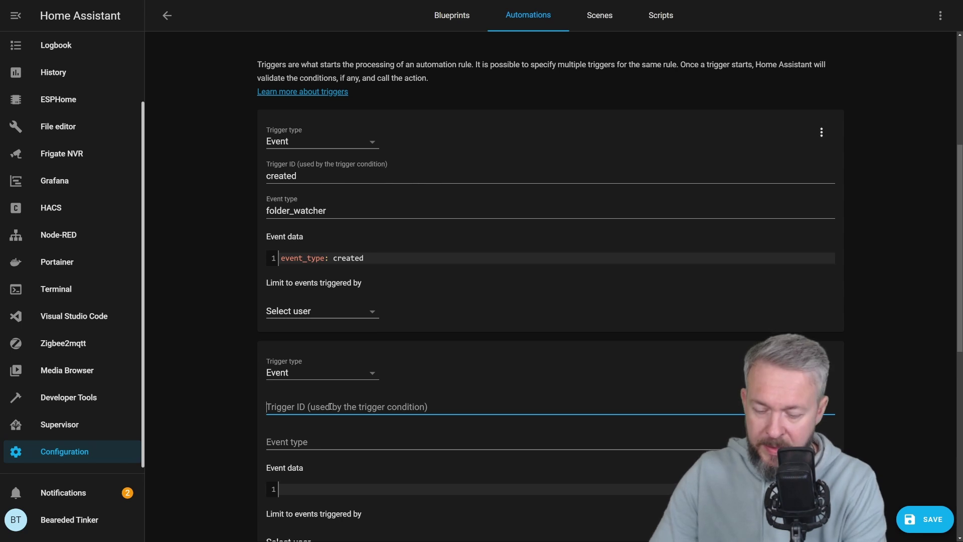
{"action": "type", "text": "deleted"}
{"action": "key", "text": "Tab"}
{"action": "type", "text": "folder_watcher"}
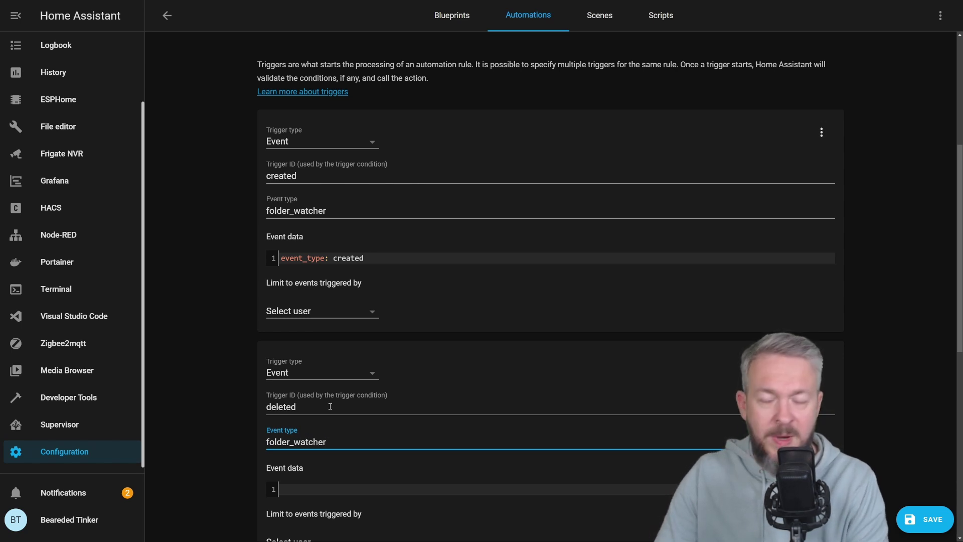
{"action": "key", "text": "Tab"}
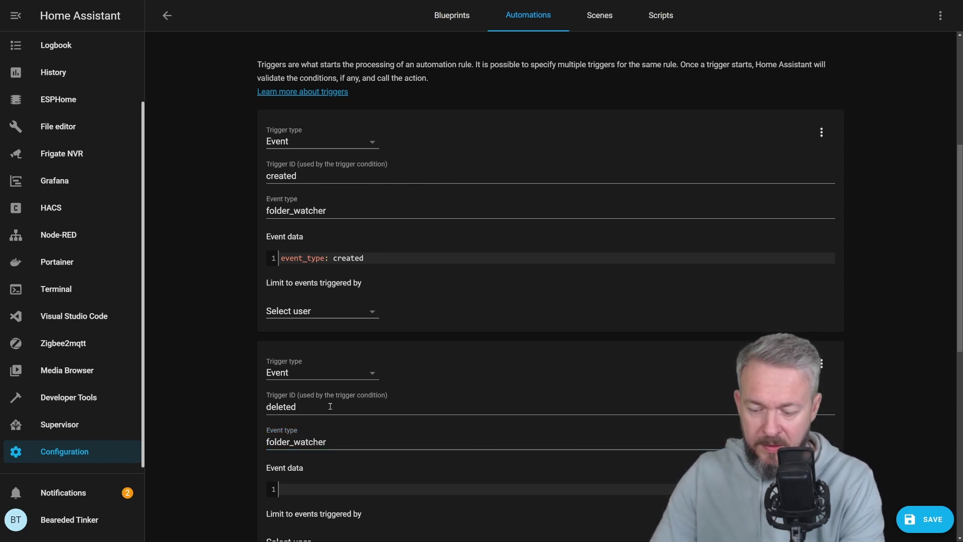
{"action": "type", "text": "event"}
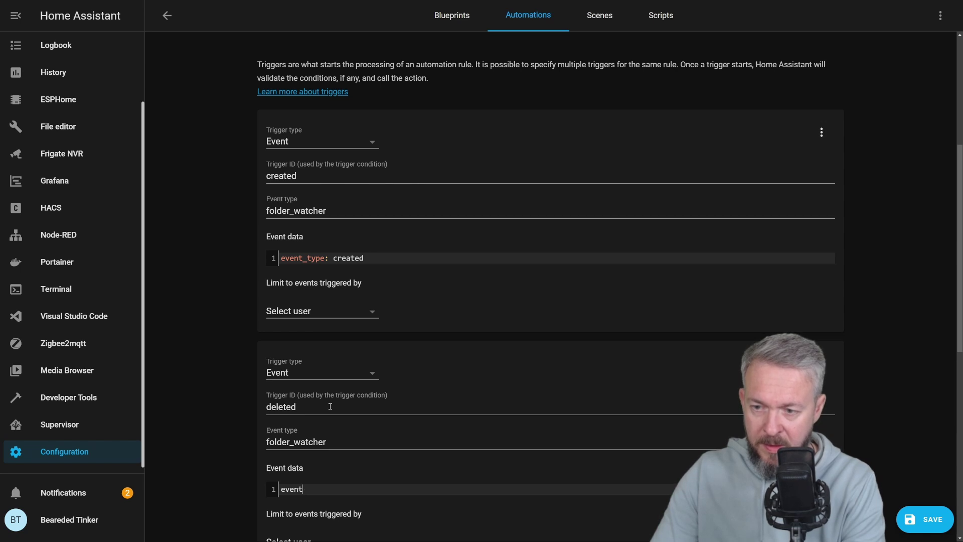
{"action": "type", "text": "_ty"}
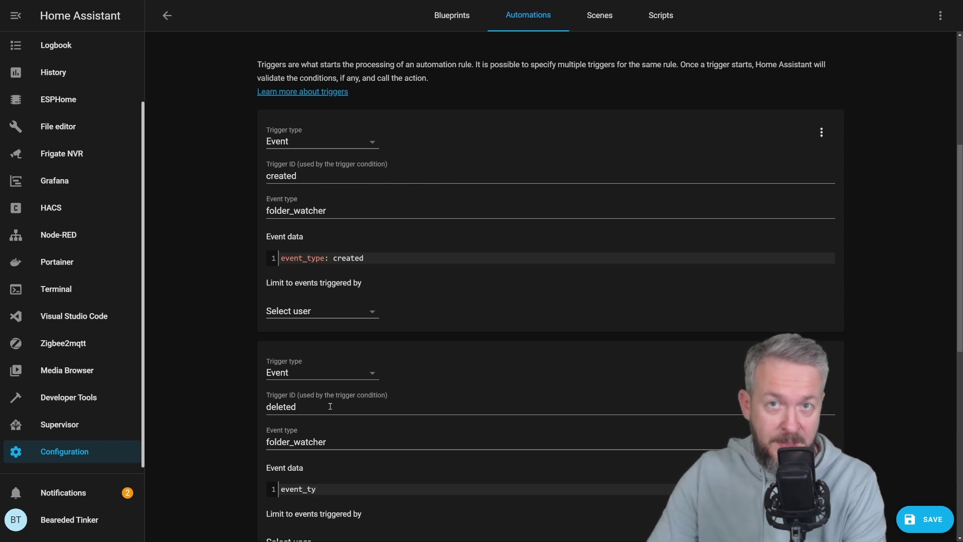
{"action": "type", "text": "pe:"}
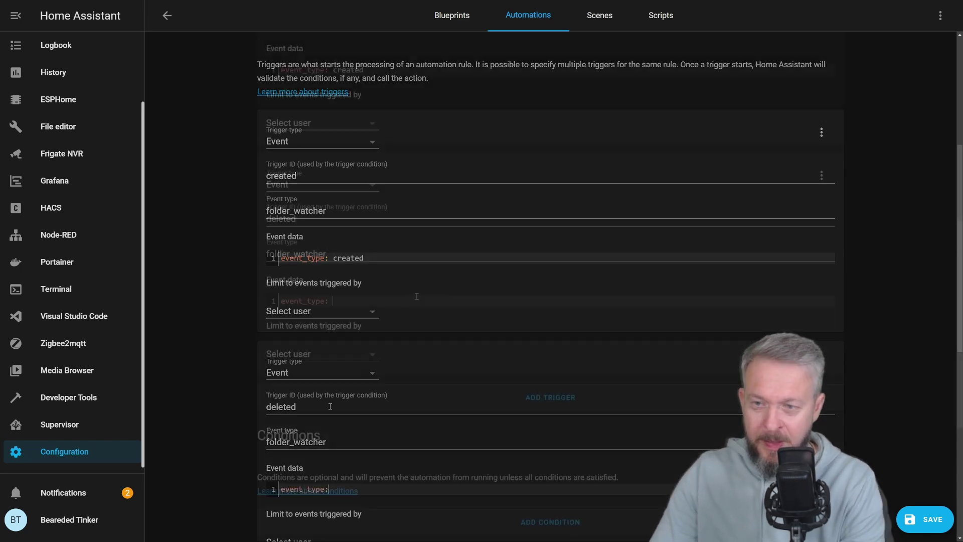
{"action": "type", "text": "de"}
{"action": "type", "text": "let"}
{"action": "type", "text": "ed"}
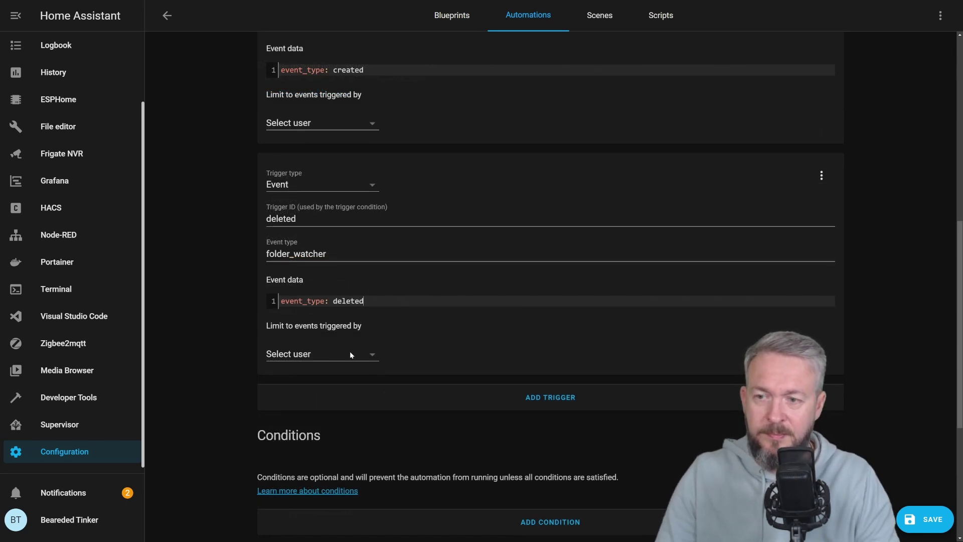
{"action": "scroll", "coordinate": [350, 352], "scroll_direction": "down", "scroll_amount": 5}
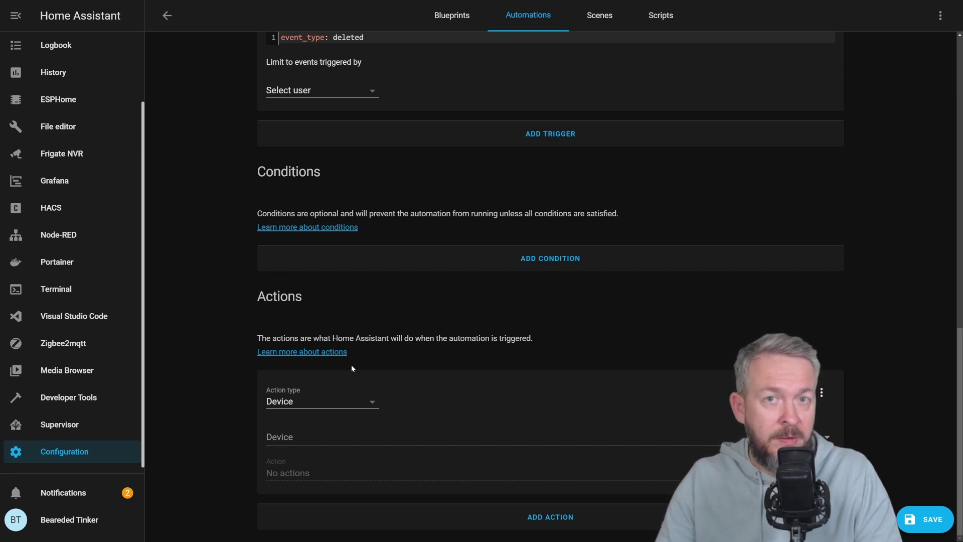
Add a Choose action whose Option 1 is conditioned on the 'created' trigger ID.
{"action": "left_click", "coordinate": [359, 401]}
{"action": "left_click", "coordinate": [325, 496]}
{"action": "scroll", "coordinate": [447, 396], "scroll_direction": "down", "scroll_amount": 3}
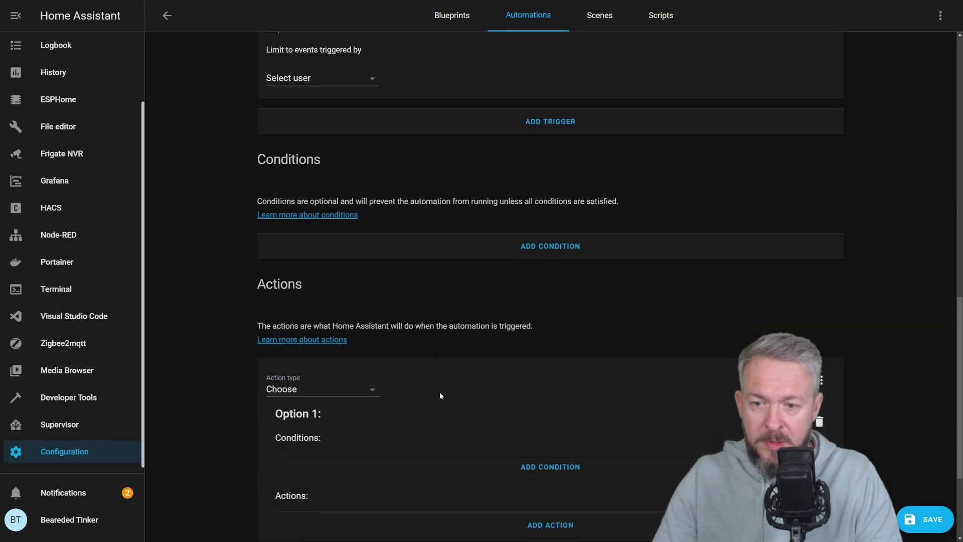
{"action": "left_click", "coordinate": [570, 329]}
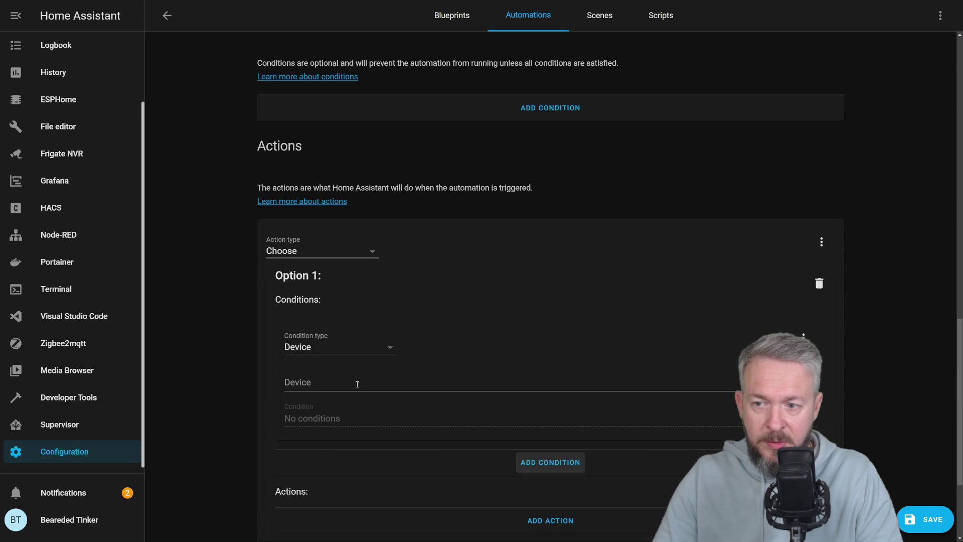
{"action": "left_click", "coordinate": [351, 346]}
{"action": "scroll", "coordinate": [352, 455], "scroll_direction": "down", "scroll_amount": 3}
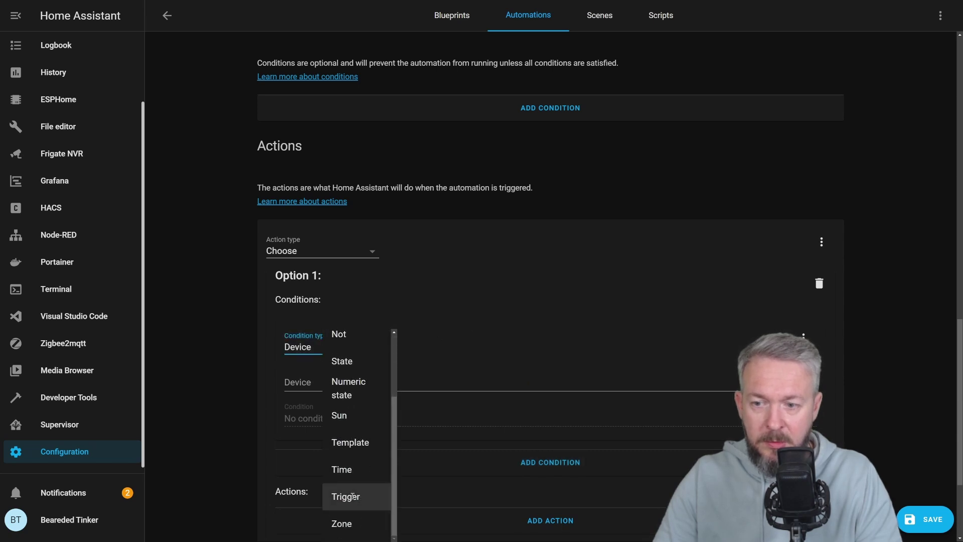
{"action": "left_click", "coordinate": [344, 494]}
{"action": "left_click", "coordinate": [351, 387]}
{"action": "left_click", "coordinate": [371, 382]}
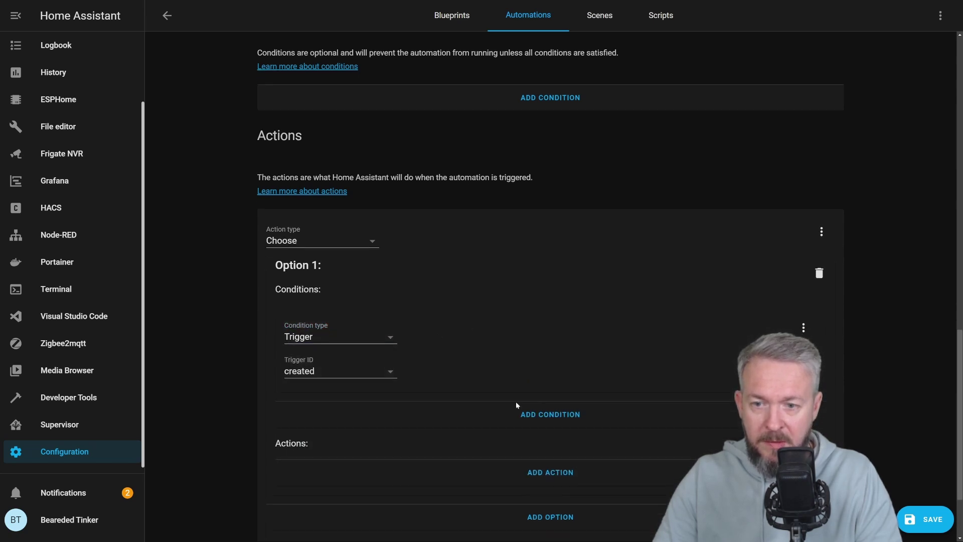
{"action": "scroll", "coordinate": [522, 397], "scroll_direction": "down", "scroll_amount": 2}
Give Option 1 a call-service action using notify.notify.
{"action": "left_click", "coordinate": [547, 366]}
{"action": "left_click", "coordinate": [390, 390]}
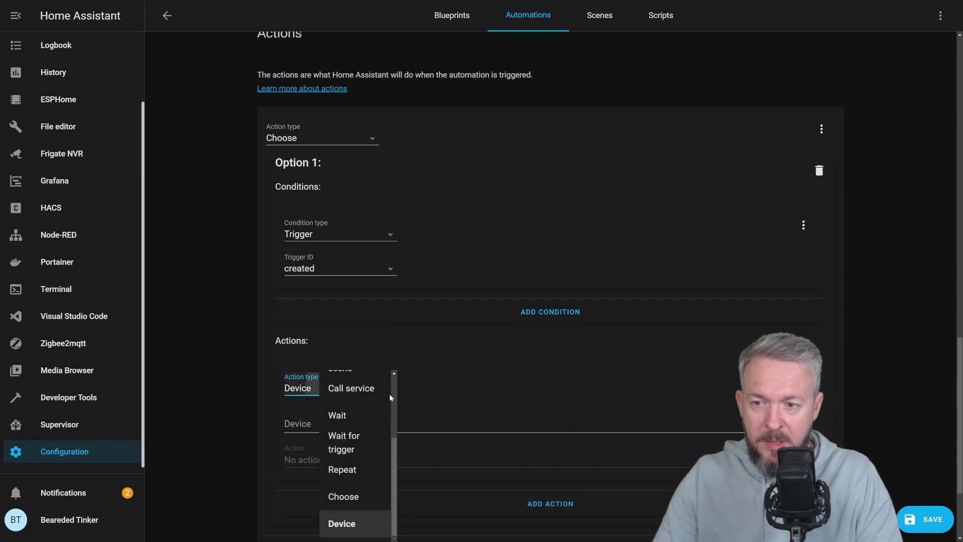
{"action": "left_click", "coordinate": [376, 389]}
{"action": "scroll", "coordinate": [499, 373], "scroll_direction": "down", "scroll_amount": 2}
{"action": "left_click", "coordinate": [509, 342]}
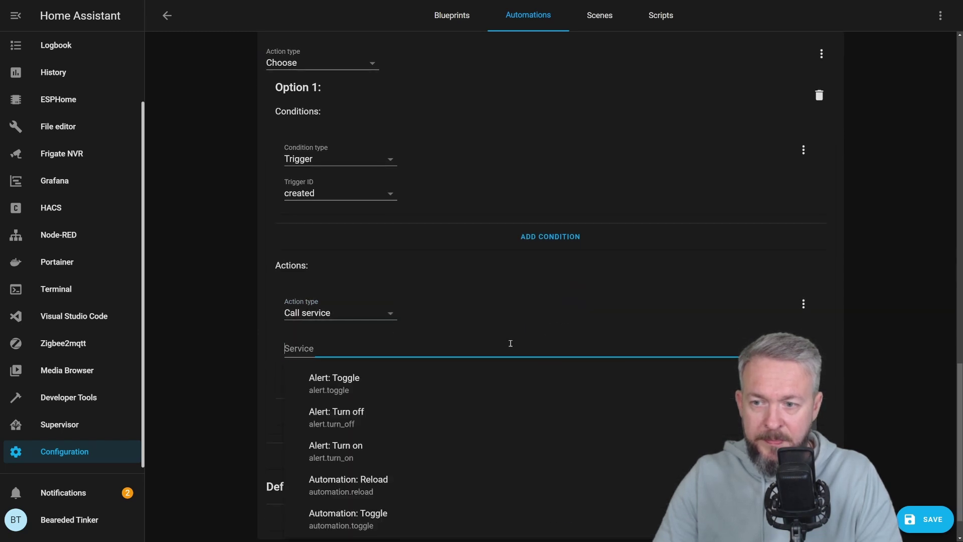
{"action": "scroll", "coordinate": [393, 423], "scroll_direction": "down", "scroll_amount": 1}
{"action": "scroll", "coordinate": [393, 423], "scroll_direction": "down", "scroll_amount": 5}
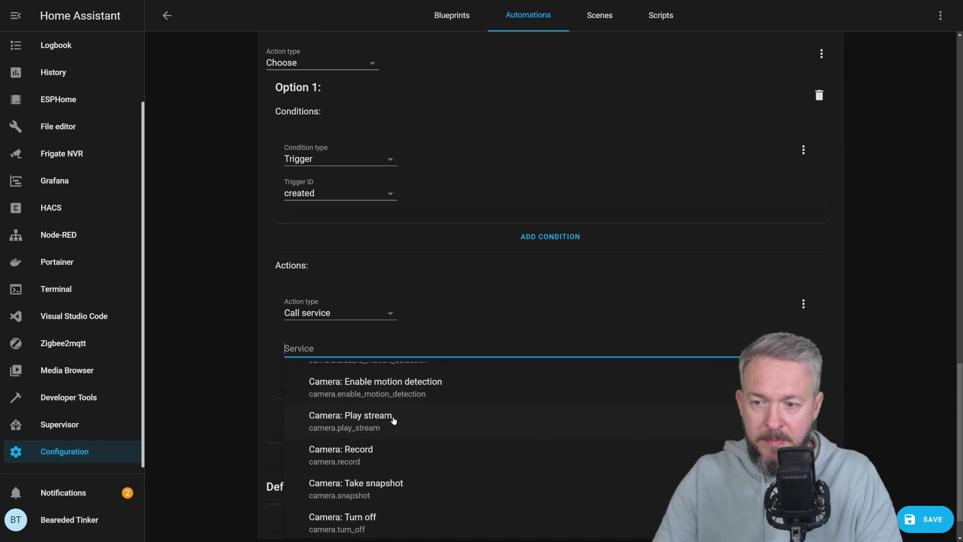
{"action": "type", "text": "no"}
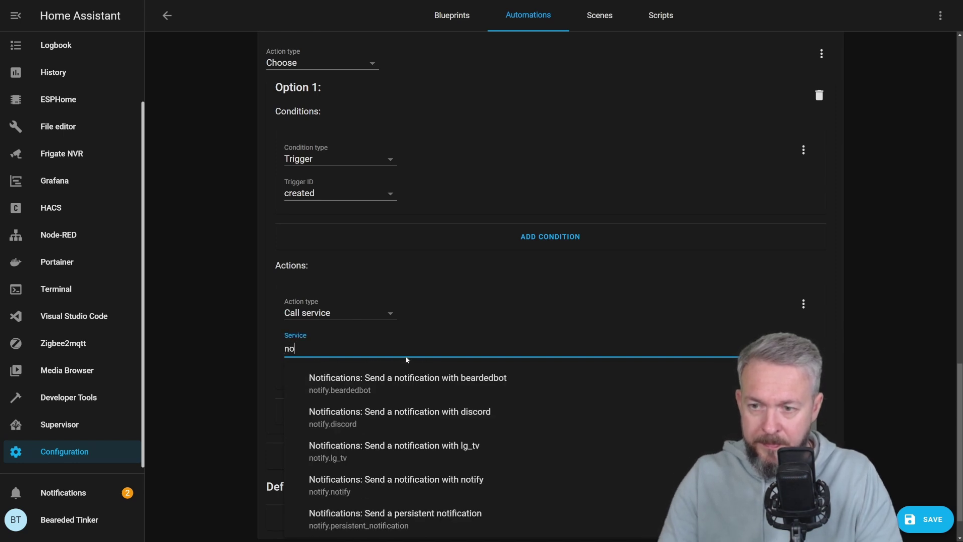
{"action": "left_click", "coordinate": [407, 481]}
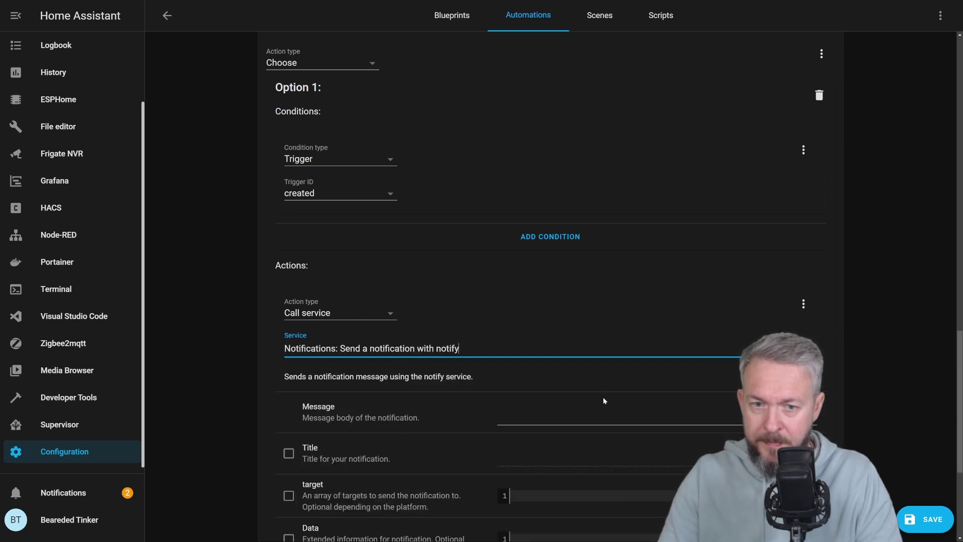
Title the notification 'New TXT file created' and begin the message with 'File {{'.
{"action": "scroll", "coordinate": [582, 379], "scroll_direction": "down", "scroll_amount": 3}
{"action": "left_click", "coordinate": [289, 340]}
{"action": "left_click", "coordinate": [538, 348]}
{"action": "type", "text": "New "}
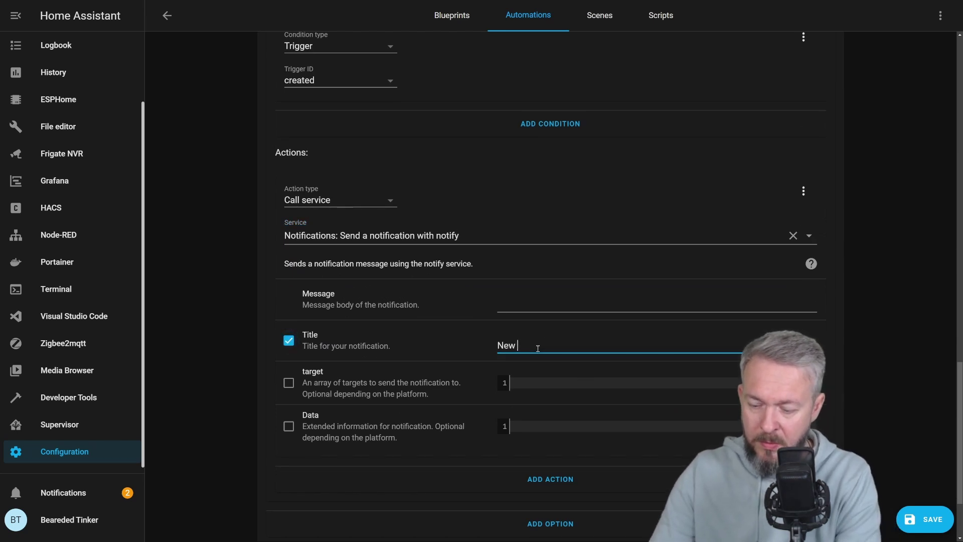
{"action": "type", "text": "TXT f"}
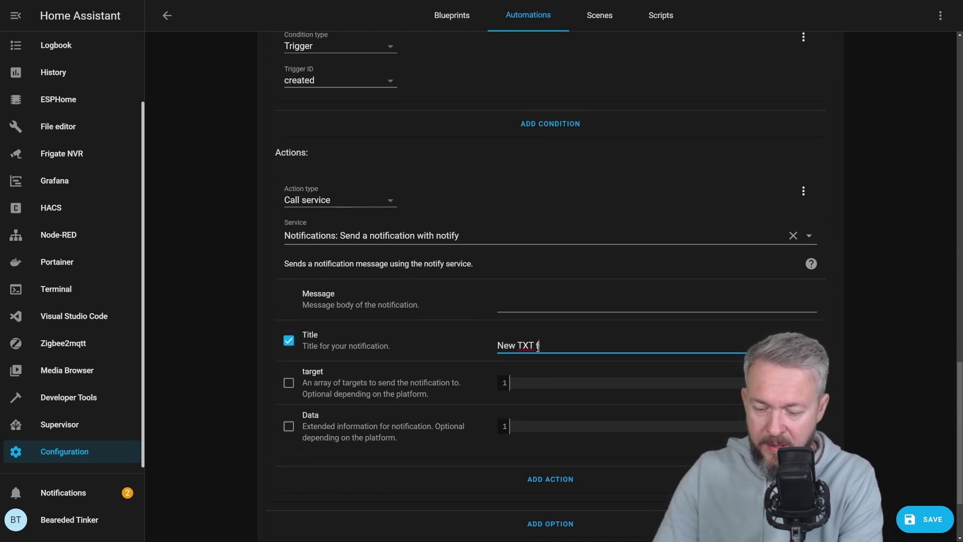
{"action": "type", "text": "ile created"}
{"action": "left_click", "coordinate": [561, 305]}
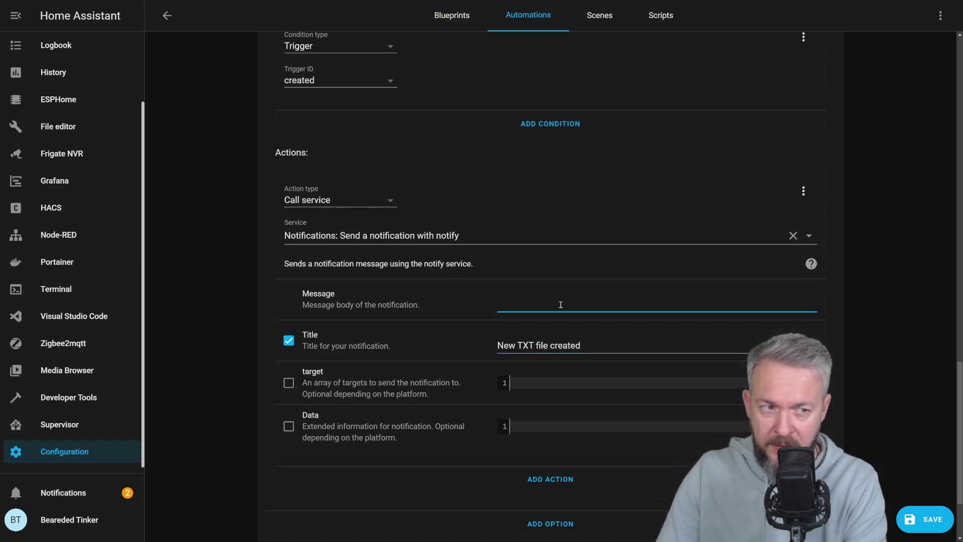
{"action": "type", "text": "File "}
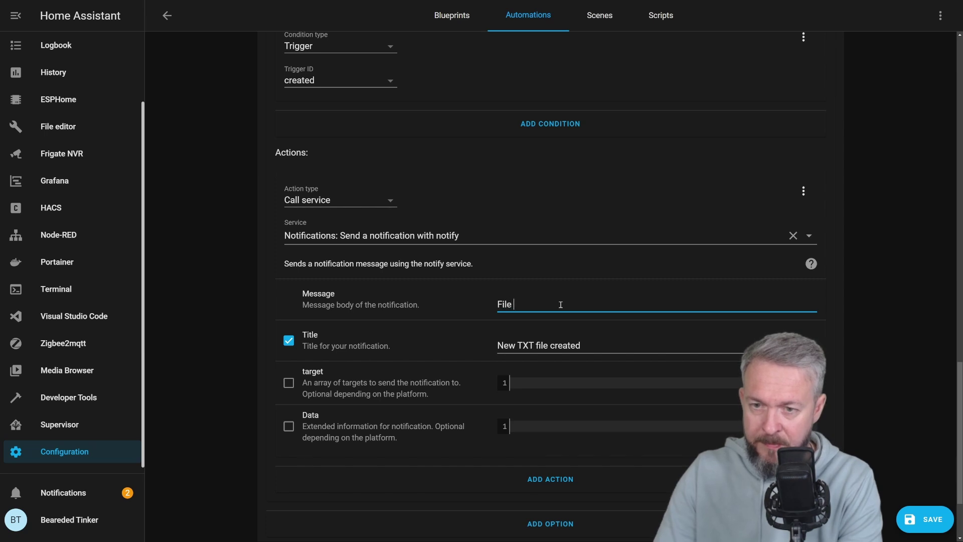
{"action": "type", "text": "{{"}
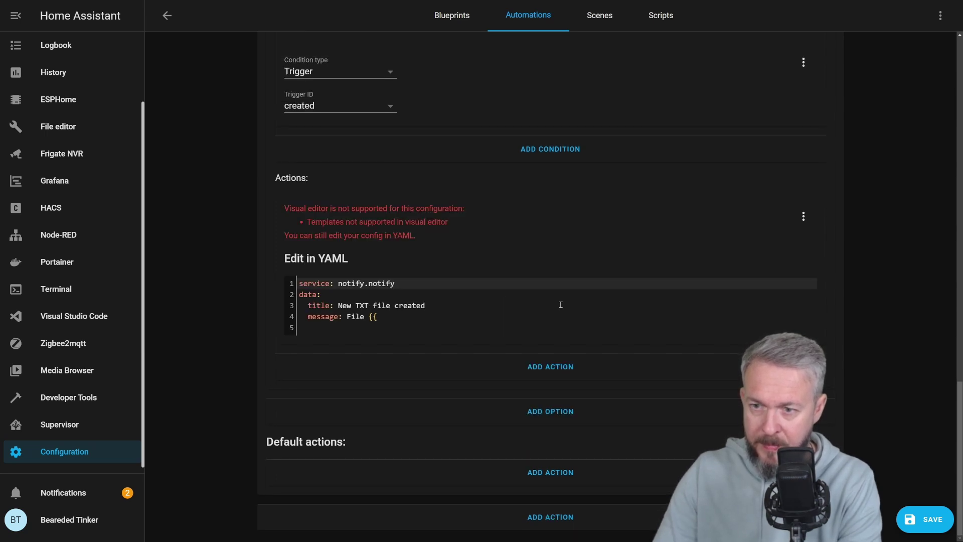
Complete the message as 'File {{ trigger.event.data.file }} created in {{ trigger.event.data.folder }}'.
{"action": "left_click", "coordinate": [443, 320]}
{"action": "type", "text": "trigger.eve"}
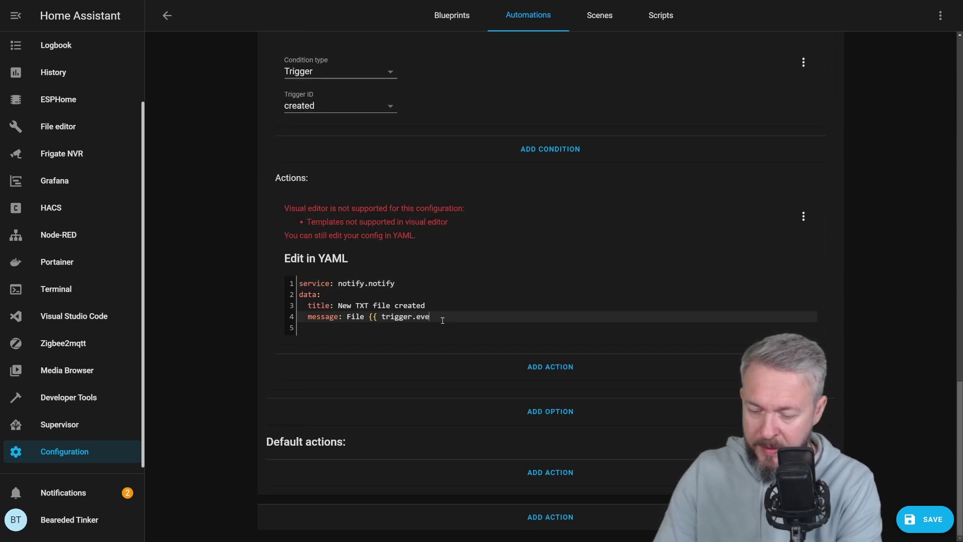
{"action": "type", "text": "nt.da"}
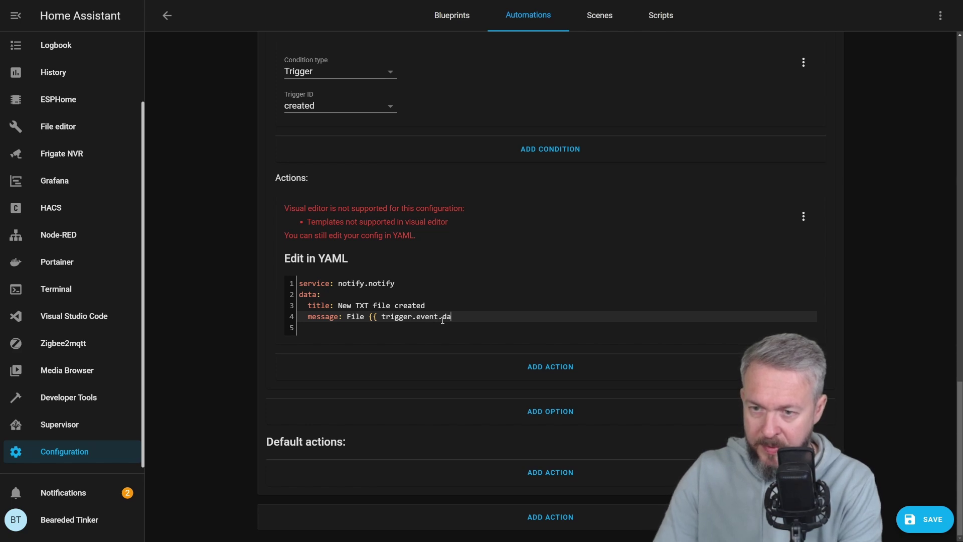
{"action": "type", "text": "ta.file"}
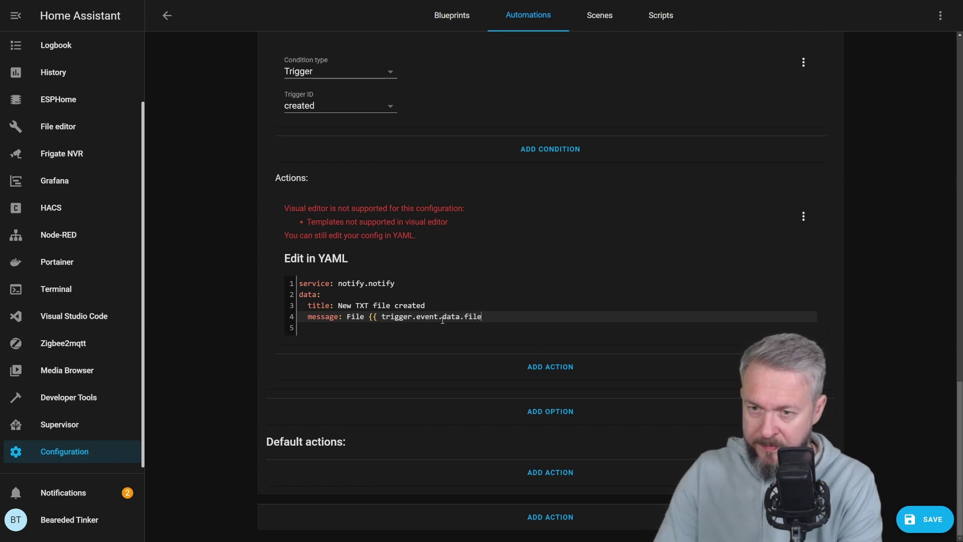
{"action": "type", "text": " }} created "}
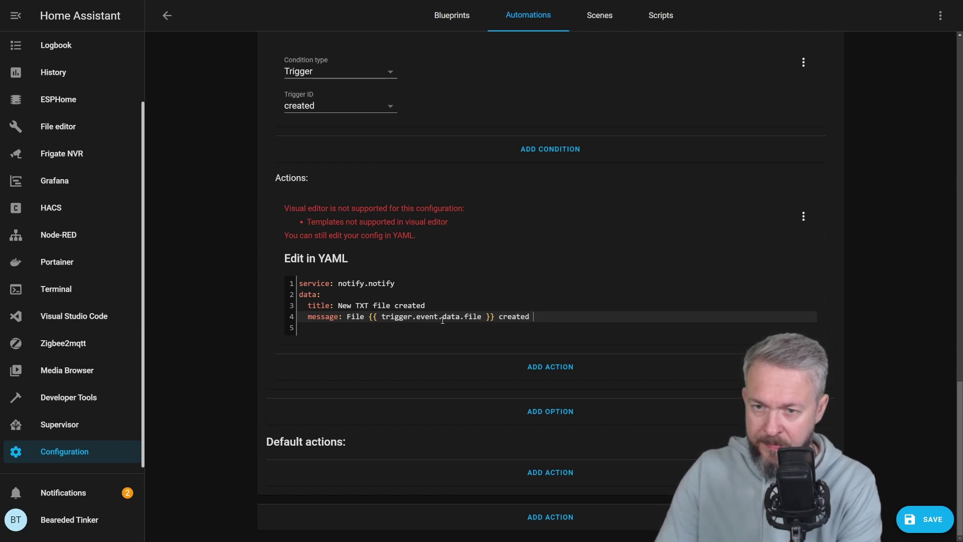
{"action": "type", "text": "in {{ trigger."}
{"action": "key", "text": "BackSpace"}
{"action": "type", "text": "event.data"}
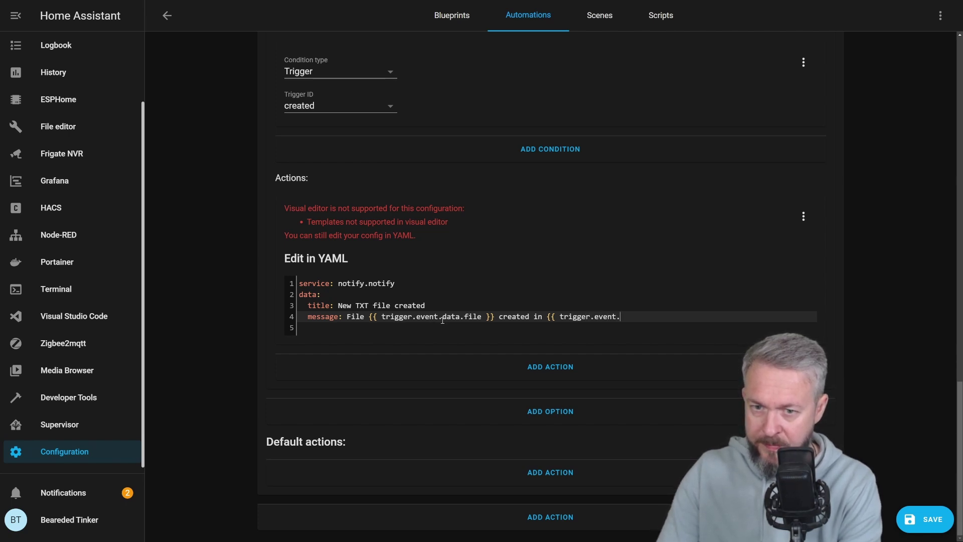
{"action": "type", "text": ".folder"}
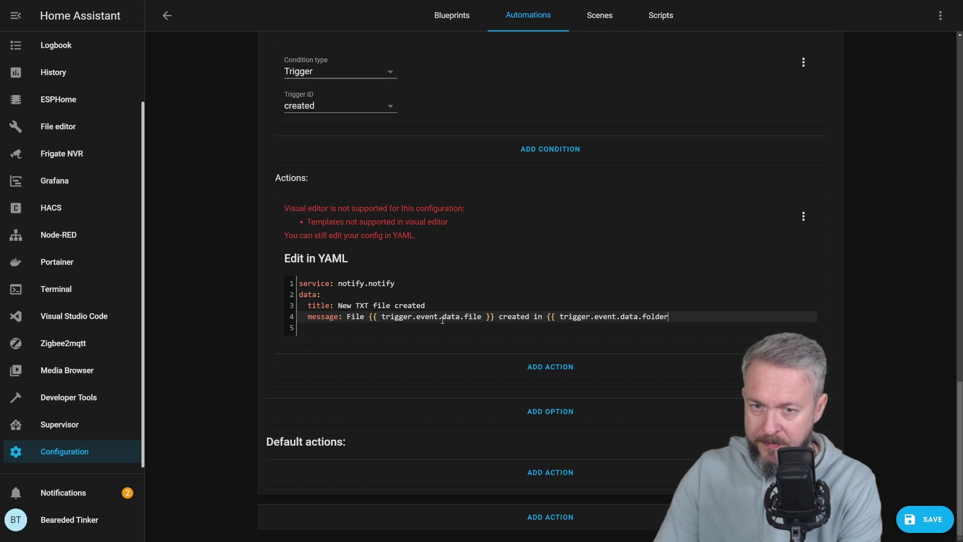
{"action": "type", "text": "{}"}
{"action": "key", "text": "Return"}
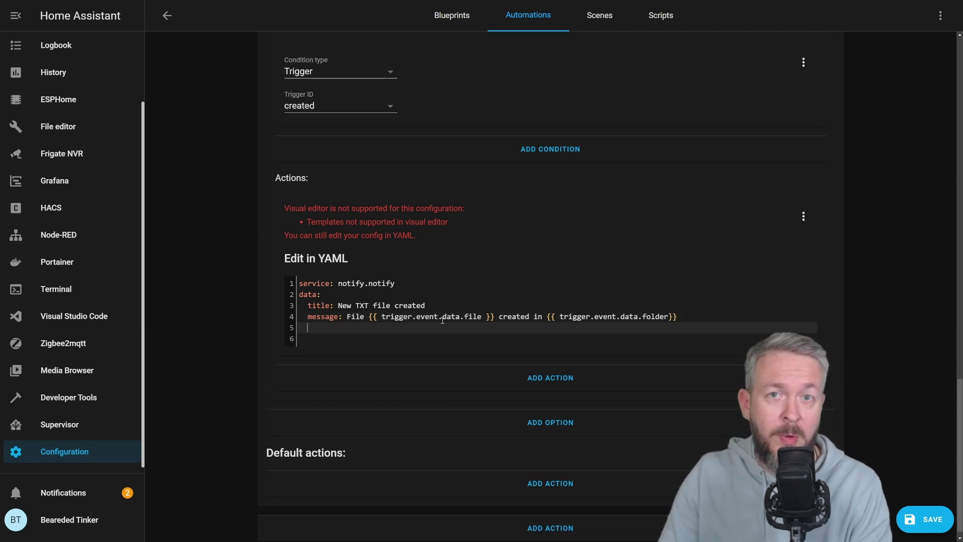
Add data file: "{{ trigger.event.data.path }}", quote the message, and select the action YAML.
{"action": "type", "text": "data:"}
{"action": "key", "text": "Return"}
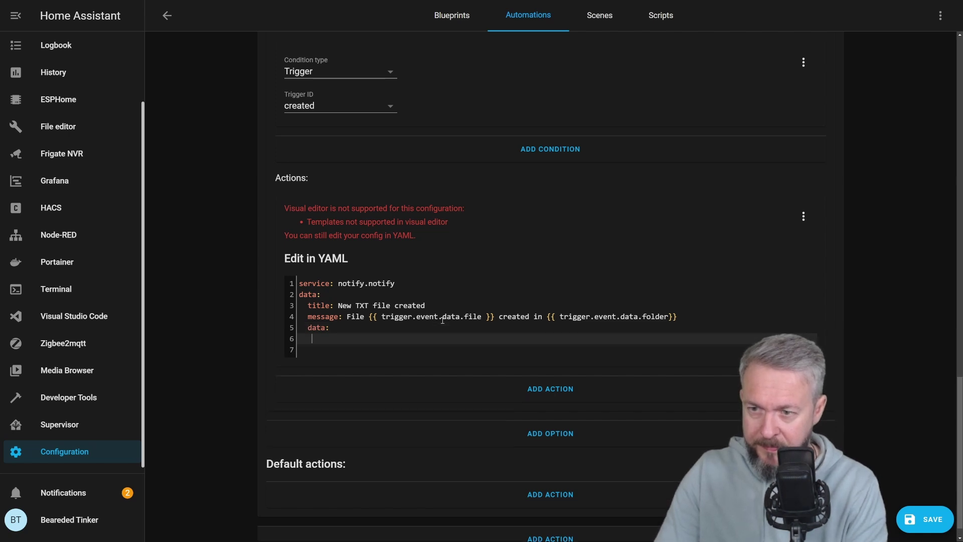
{"action": "type", "text": "file: \""}
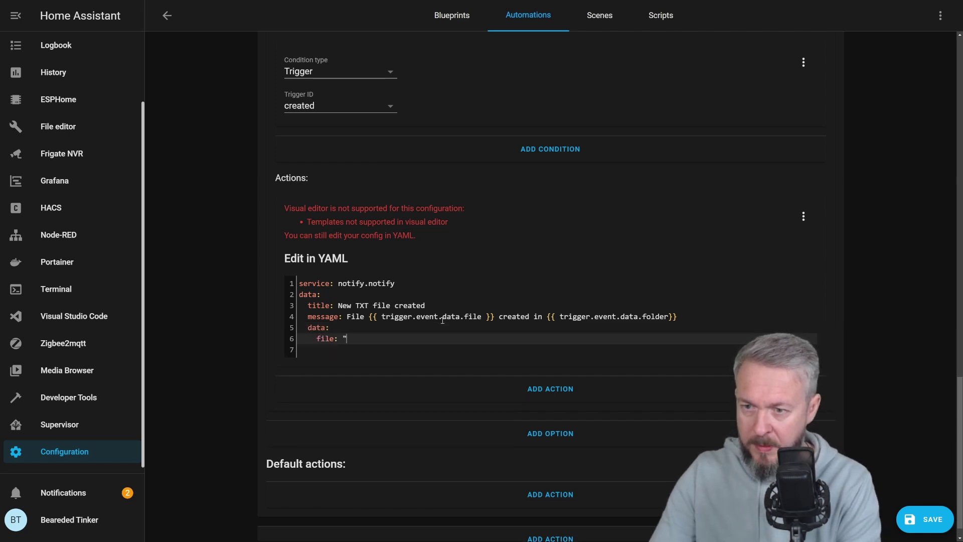
{"action": "type", "text": "{{ trigge"}
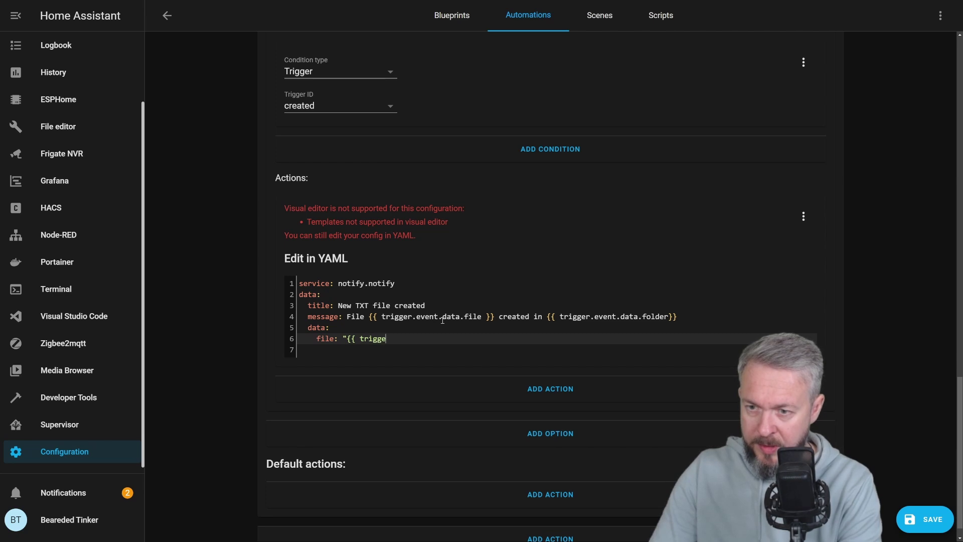
{"action": "type", "text": "r.event.dat"}
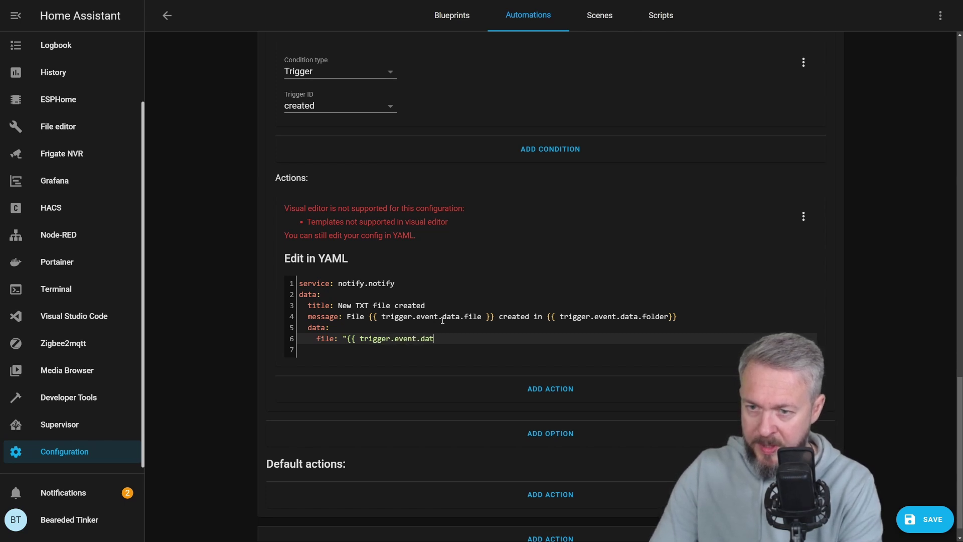
{"action": "type", "text": "a.path"}
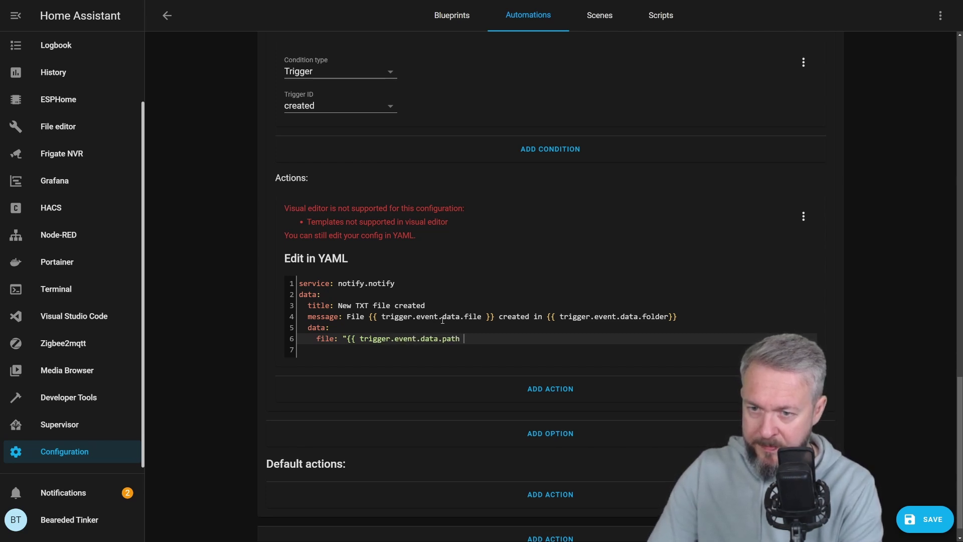
{"action": "type", "text": " }}\""}
{"action": "key", "text": "Up"}
{"action": "key", "text": "Up"}
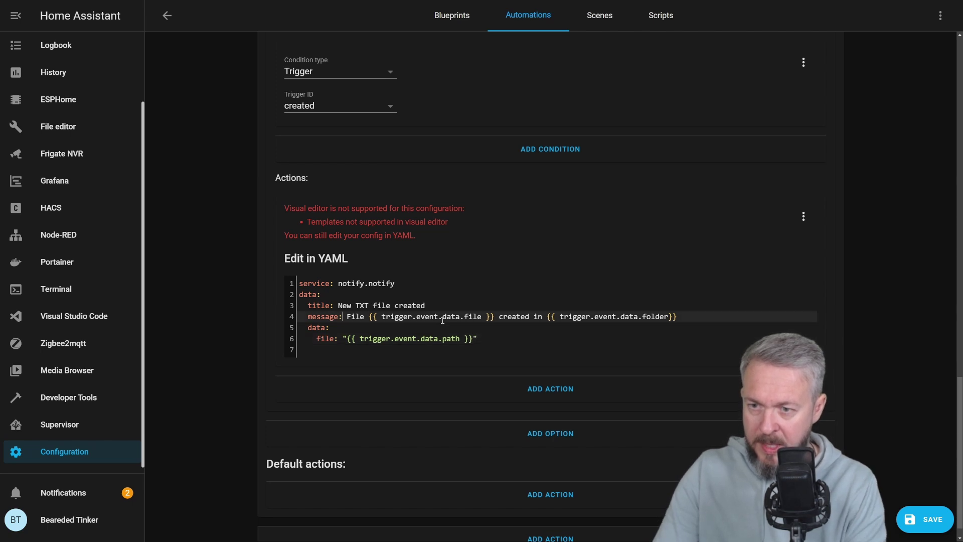
{"action": "type", "text": "\""}
{"action": "key", "text": "End"}
{"action": "type", "text": "\""}
{"action": "type", "text": "\""}
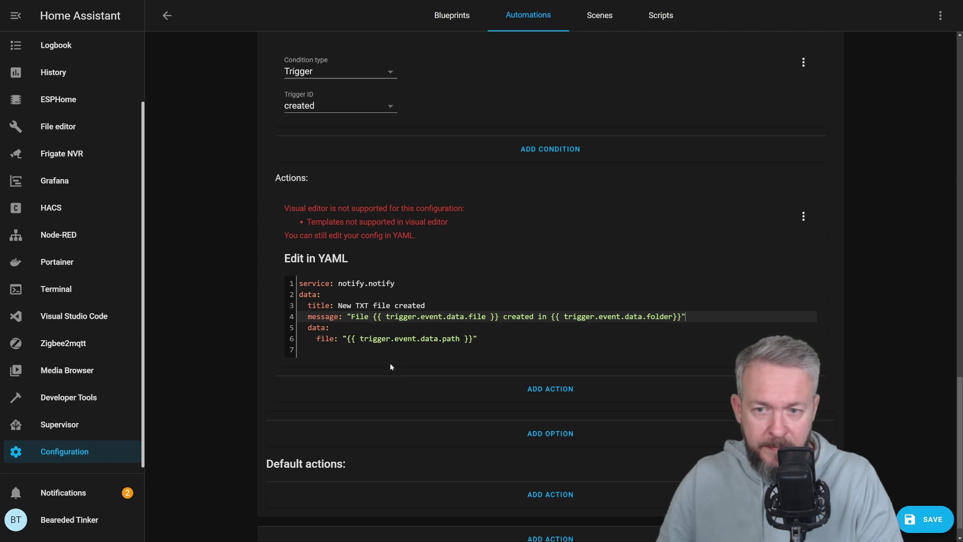
{"action": "left_click_drag", "start_coordinate": [478, 339], "coordinate": [287, 285]}
{"action": "key", "text": "ctrl+c"}
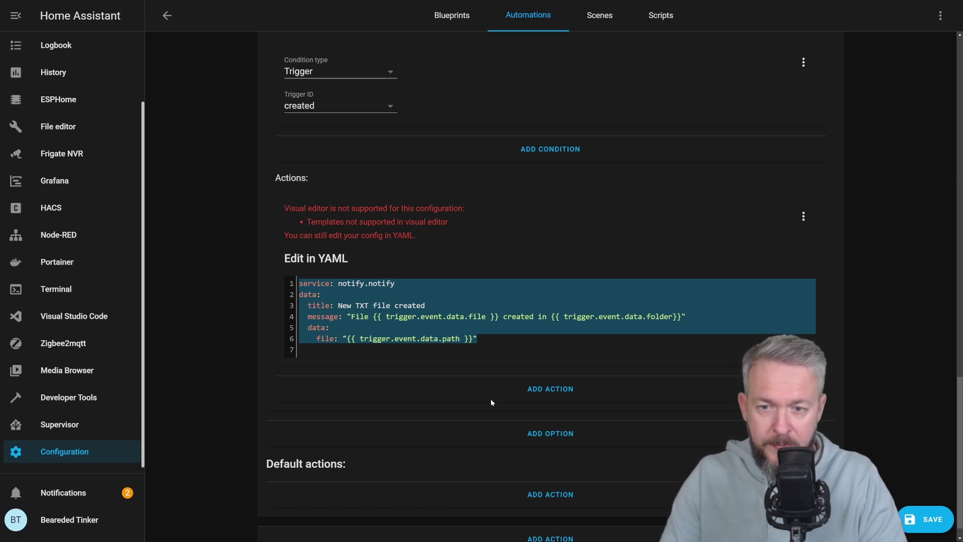
{"action": "scroll", "coordinate": [508, 396], "scroll_direction": "down", "scroll_amount": 1}
Add Option 2 conditioned on the 'deleted' trigger ID.
{"action": "left_click", "coordinate": [552, 413]}
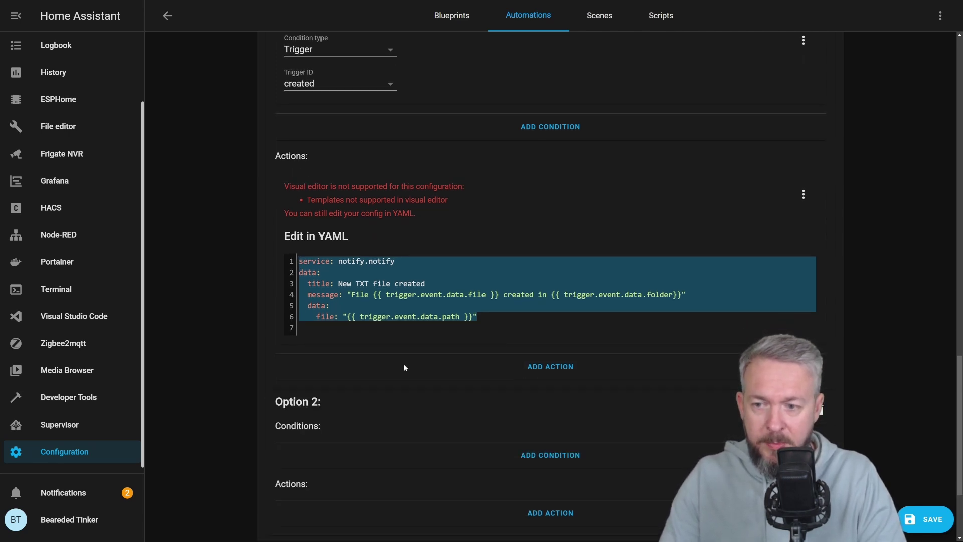
{"action": "left_click", "coordinate": [538, 456]}
{"action": "scroll", "coordinate": [372, 351], "scroll_direction": "down", "scroll_amount": 4}
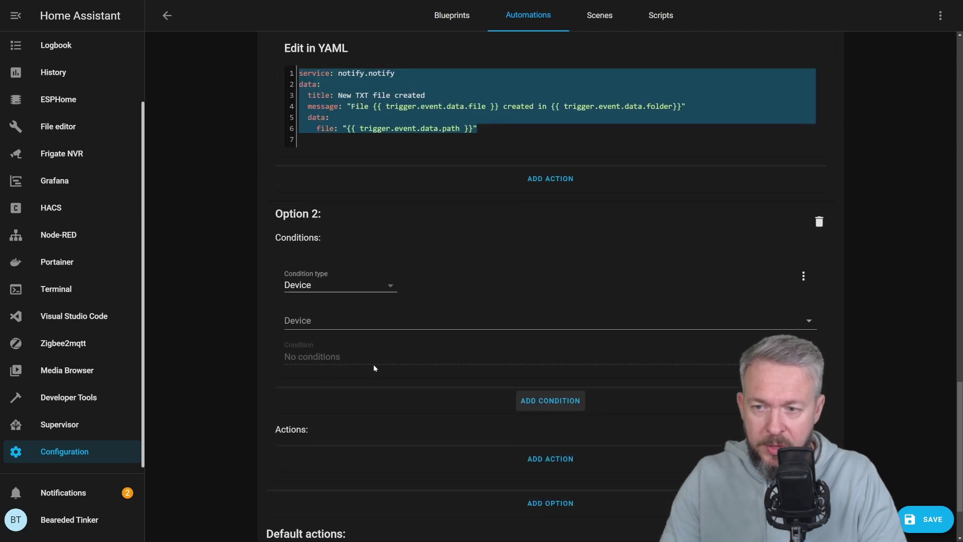
{"action": "left_click", "coordinate": [370, 275]}
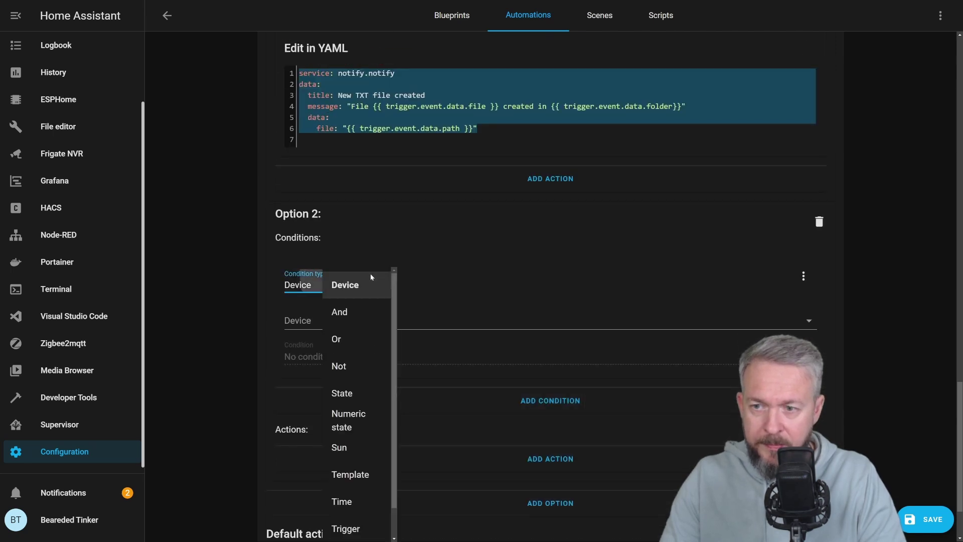
{"action": "left_click", "coordinate": [346, 526]}
{"action": "left_click", "coordinate": [371, 326]}
{"action": "left_click", "coordinate": [367, 348]}
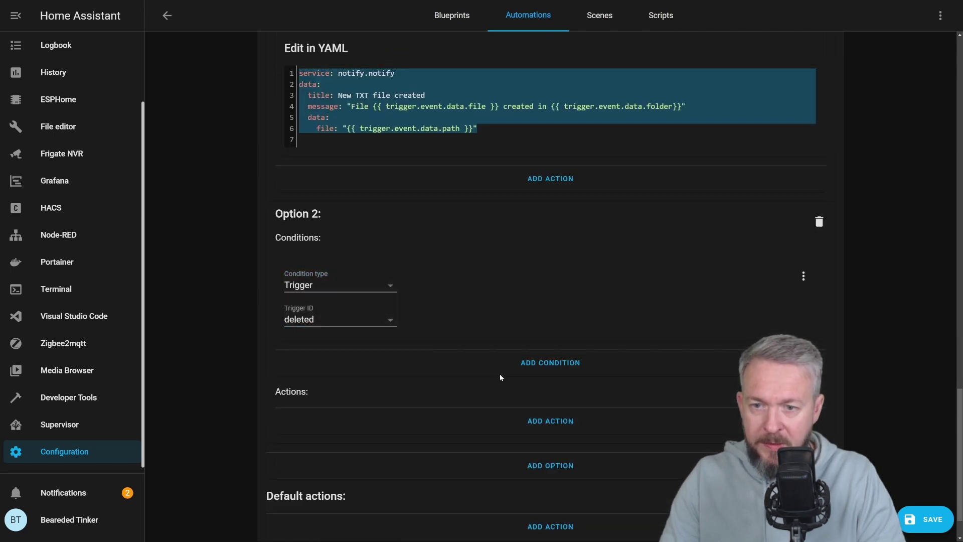
Give Option 2 a call-service action using notify.notify.
{"action": "left_click", "coordinate": [537, 426]}
{"action": "left_click", "coordinate": [387, 441]}
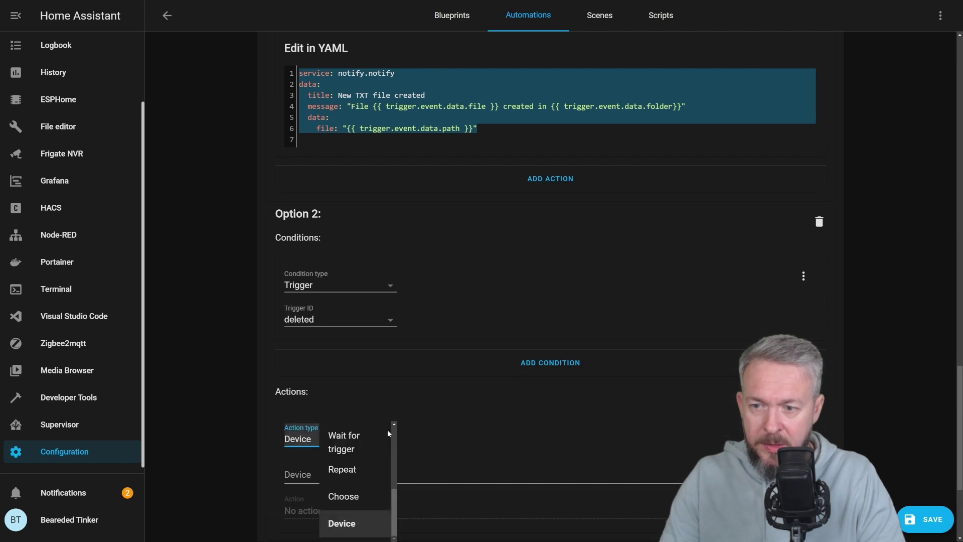
{"action": "scroll", "coordinate": [363, 483], "scroll_direction": "up", "scroll_amount": 3}
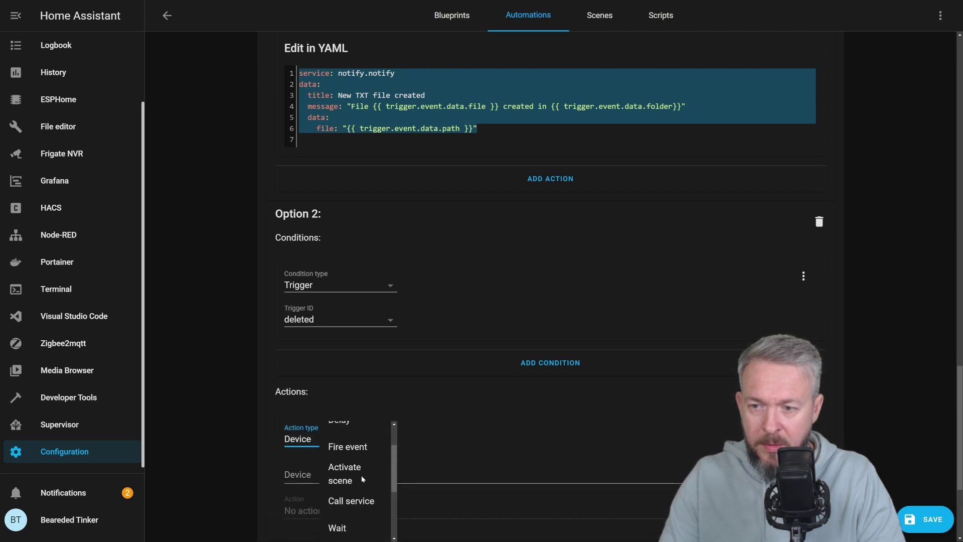
{"action": "left_click", "coordinate": [351, 500]}
{"action": "scroll", "coordinate": [365, 441], "scroll_direction": "down", "scroll_amount": 2}
{"action": "left_click", "coordinate": [420, 399]}
{"action": "type", "text": "not"}
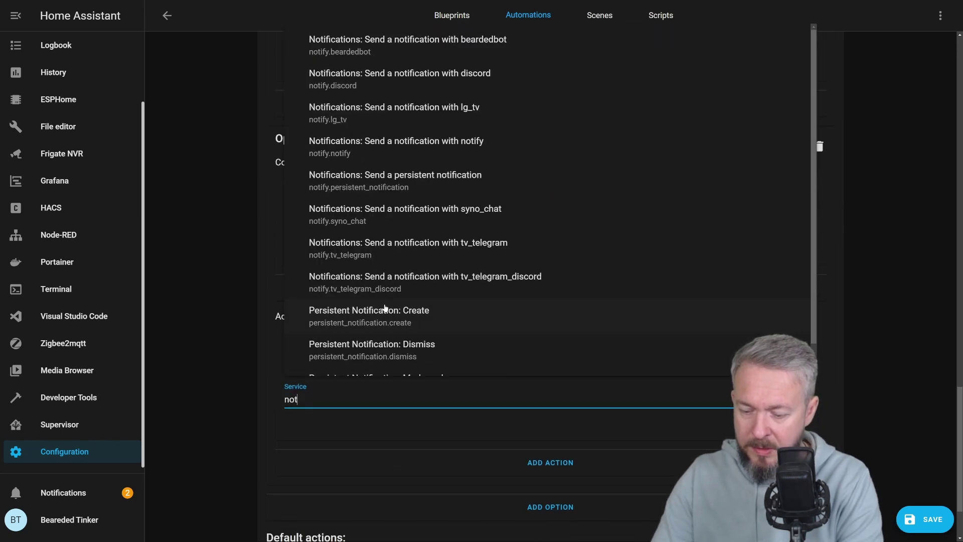
{"action": "type", "text": "ify"}
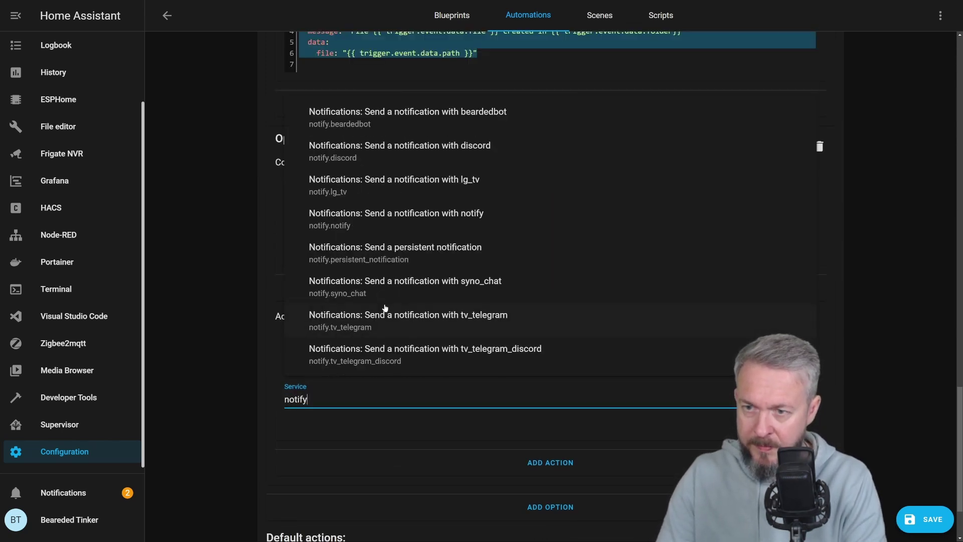
{"action": "left_click", "coordinate": [364, 226]}
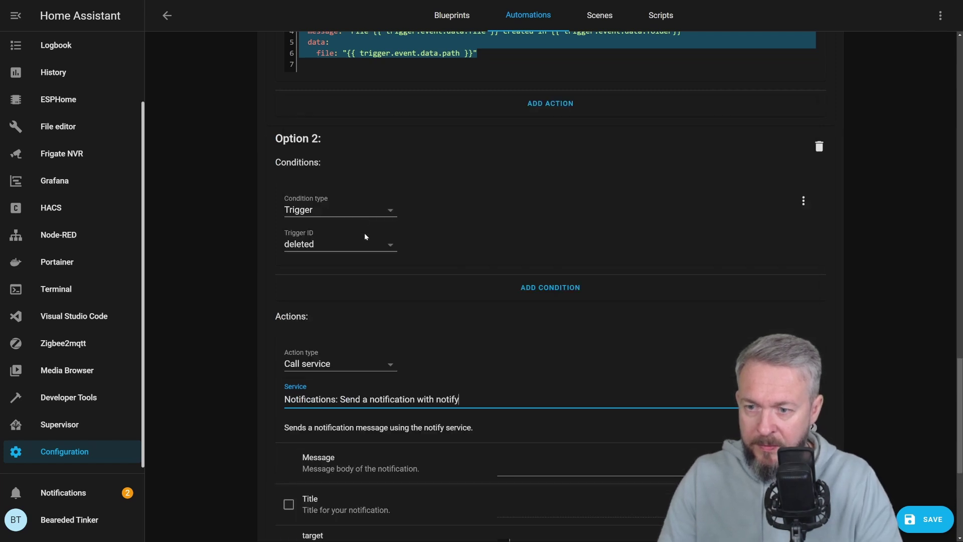
Switch Option 2's action to YAML and replace it with Option 1's copied notify action.
{"action": "left_click", "coordinate": [803, 350]}
{"action": "left_click", "coordinate": [819, 388]}
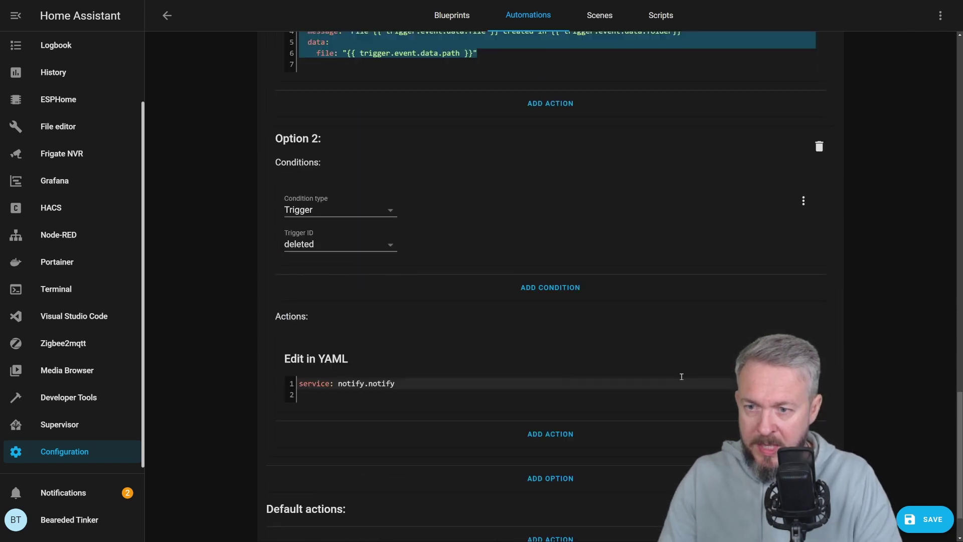
{"action": "scroll", "coordinate": [435, 395], "scroll_direction": "up", "scroll_amount": 3}
{"action": "scroll", "coordinate": [437, 387], "scroll_direction": "down", "scroll_amount": 3}
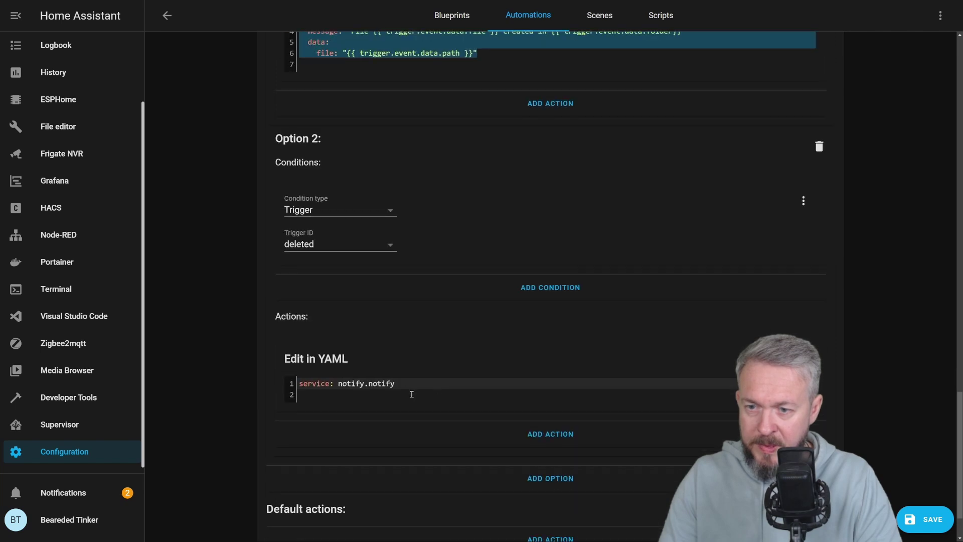
{"action": "left_click", "coordinate": [413, 394]}
{"action": "key", "text": "ctrl+a"}
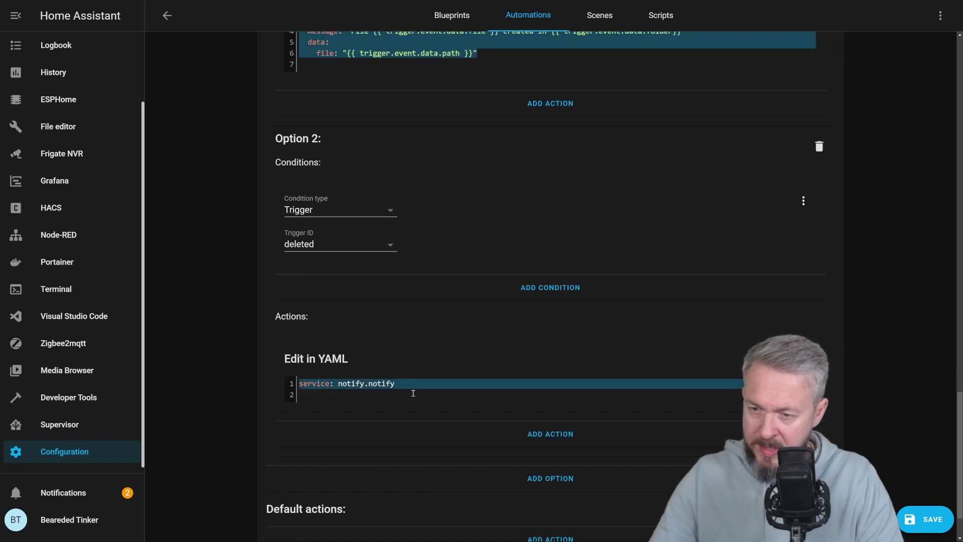
{"action": "key", "text": "ctrl+v"}
Change Option 2's title to 'TXT file deleted' and 'created' to 'deleted' in its message.
{"action": "double_click", "coordinate": [345, 406]}
{"action": "key", "text": "BackSpace"}
{"action": "key", "text": "BackSpace"}
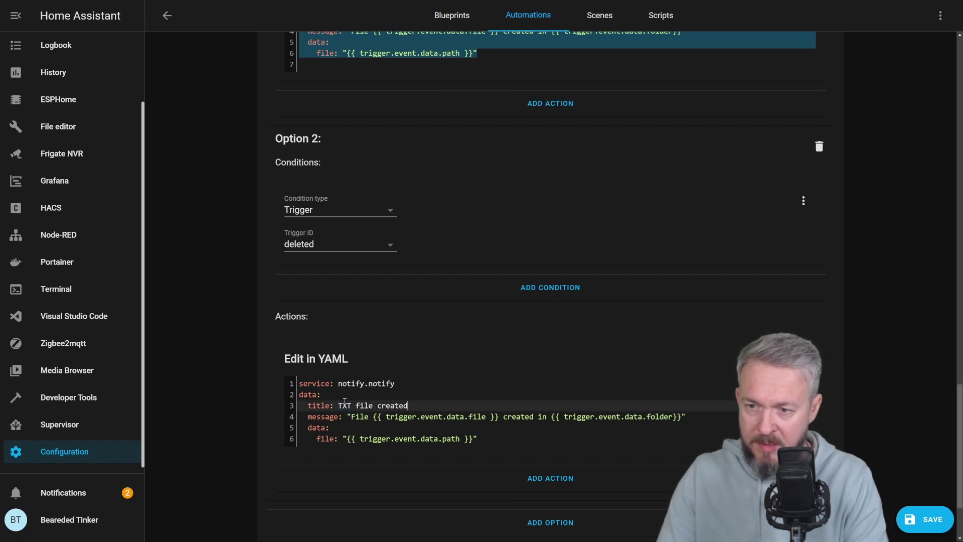
{"action": "key", "text": "End"}
{"action": "key", "text": "ctrl+shift+Left"}
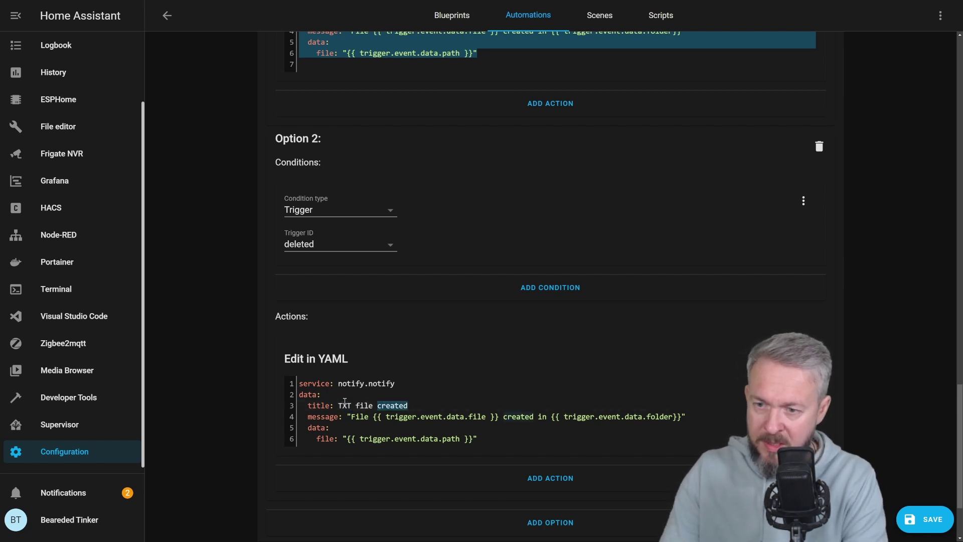
{"action": "type", "text": "deleted"}
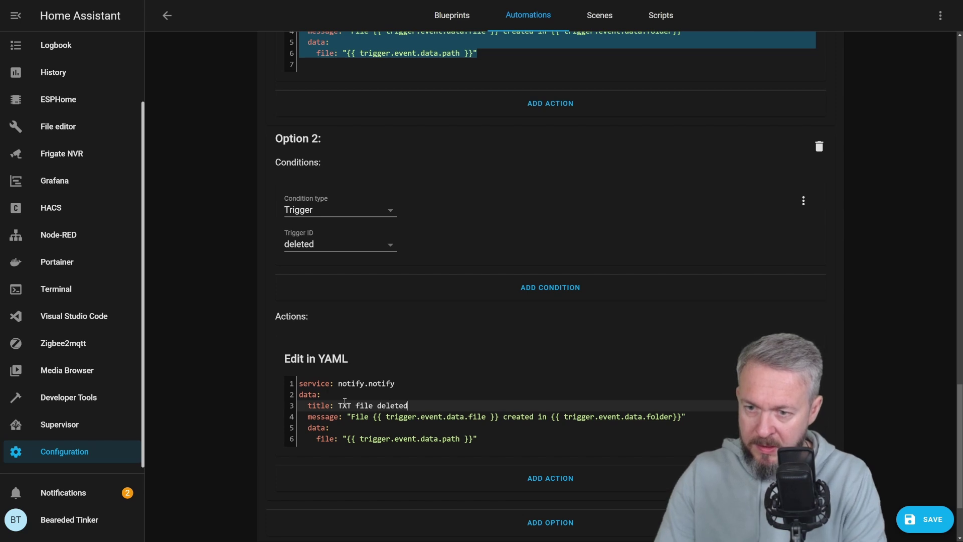
{"action": "key", "text": "Down"}
{"action": "key", "text": "Right"}
{"action": "key", "text": "Right"}
{"action": "key", "text": "Right"}
{"action": "key", "text": "Right"}
{"action": "key", "text": "Right"}
{"action": "key", "text": "Right"}
{"action": "key", "text": "Right"}
{"action": "key", "text": "Right"}
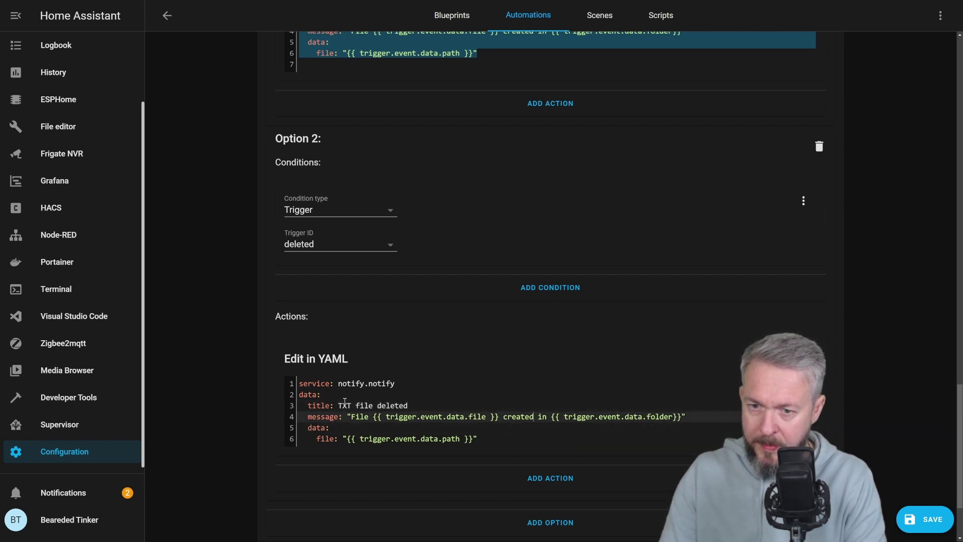
{"action": "key", "text": "Right"}
{"action": "key", "text": "ctrl+shift+Right"}
{"action": "type", "text": "deleted"}
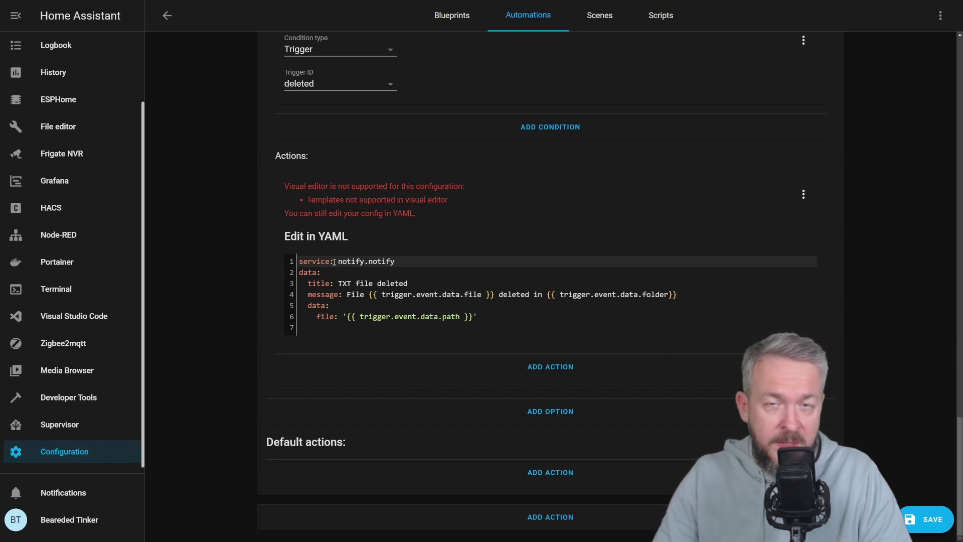
Replace notify.notify with persistent_notification.create in both options' YAML.
{"action": "left_click_drag", "start_coordinate": [395, 261], "coordinate": [289, 251]}
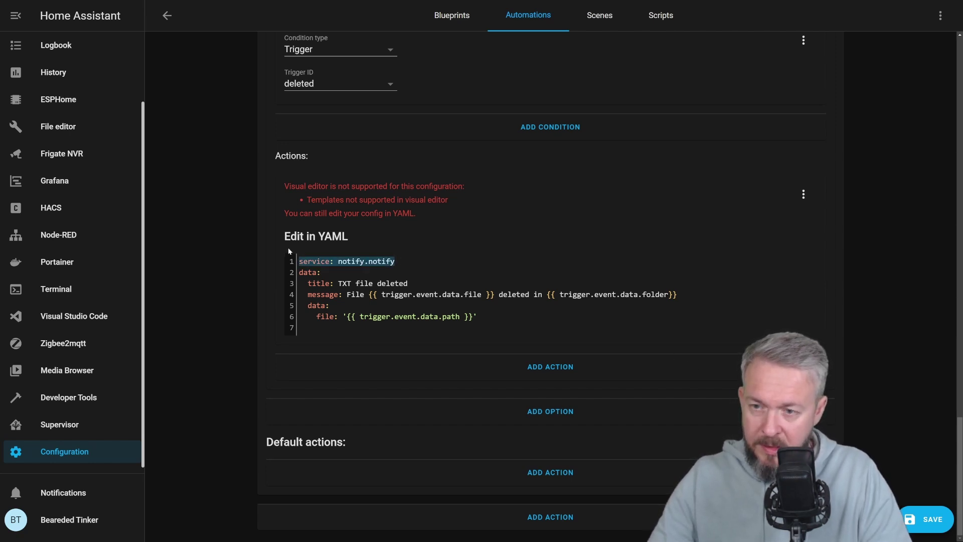
{"action": "type", "text": "service: persistent_notification.create"}
{"action": "scroll", "coordinate": [371, 210], "scroll_direction": "up", "scroll_amount": 7}
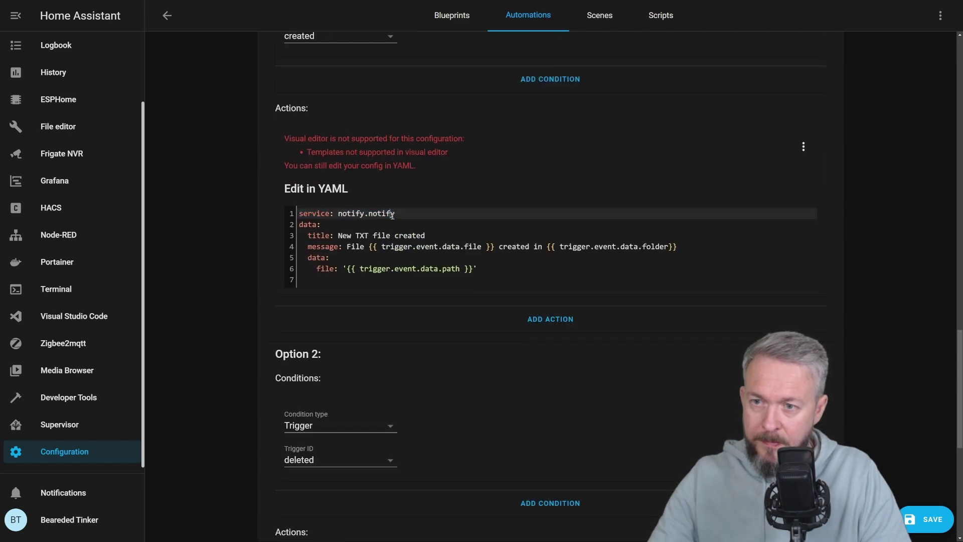
{"action": "left_click_drag", "start_coordinate": [395, 214], "coordinate": [269, 209]}
{"action": "type", "text": "service: persistent_notification.create"}
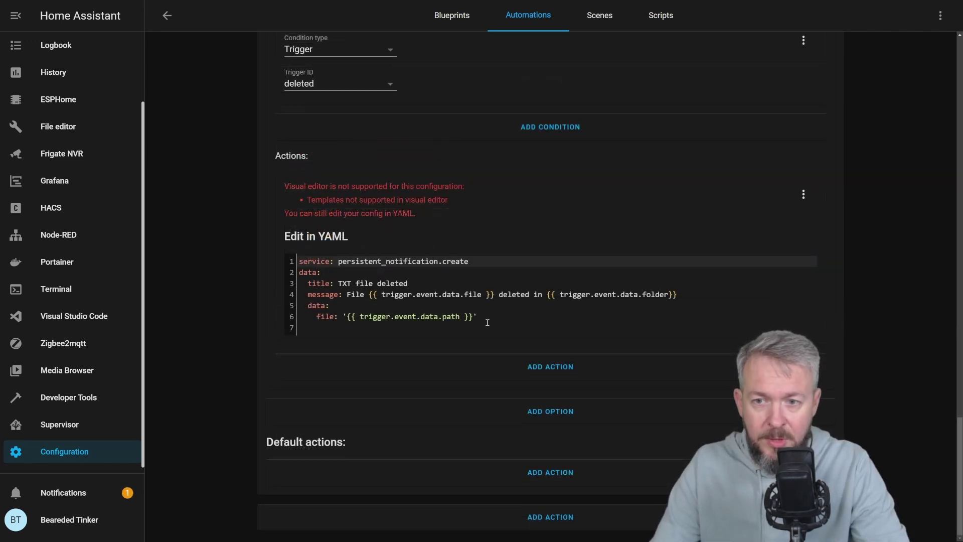
Delete the data and file lines from both options, plus the leftover empty line.
{"action": "left_click_drag", "start_coordinate": [482, 316], "coordinate": [291, 309]}
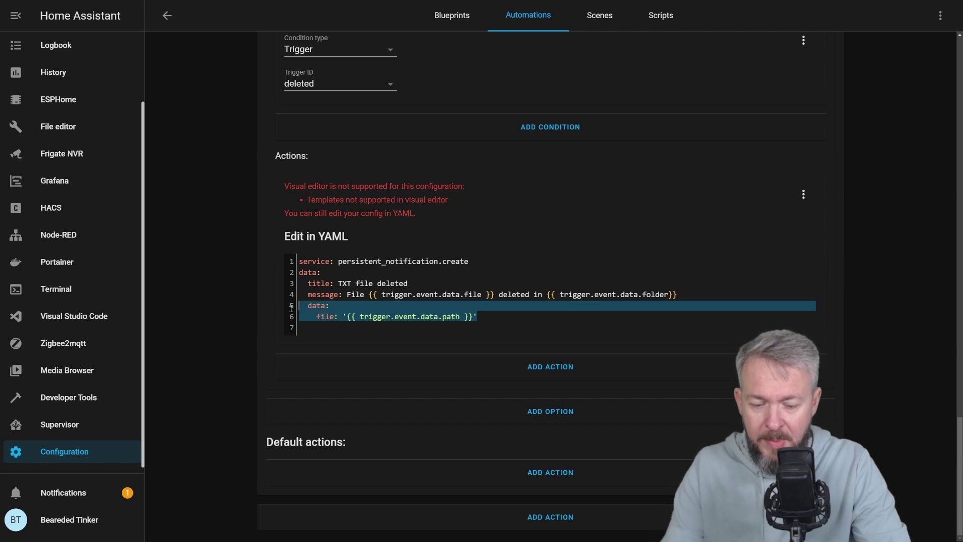
{"action": "key", "text": "BackSpace"}
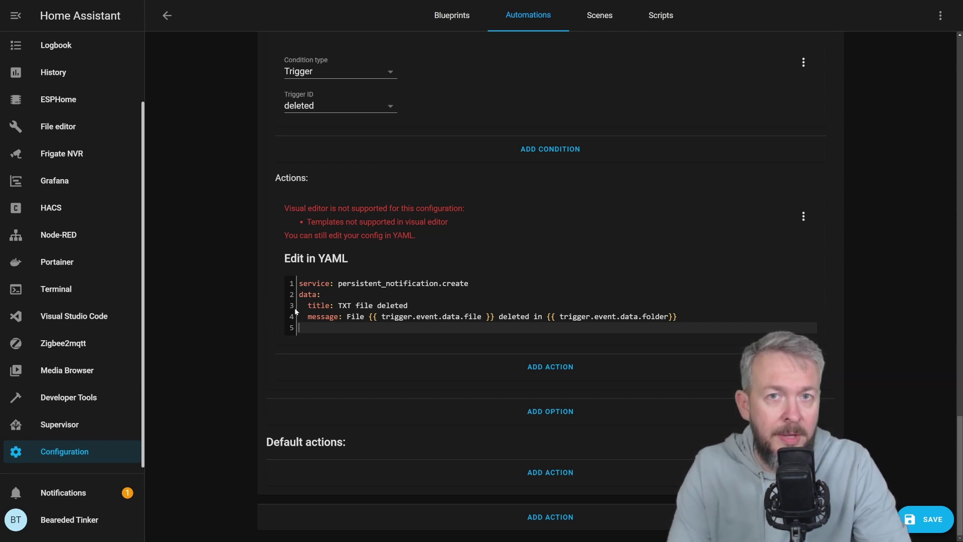
{"action": "scroll", "coordinate": [294, 308], "scroll_direction": "up", "scroll_amount": 6}
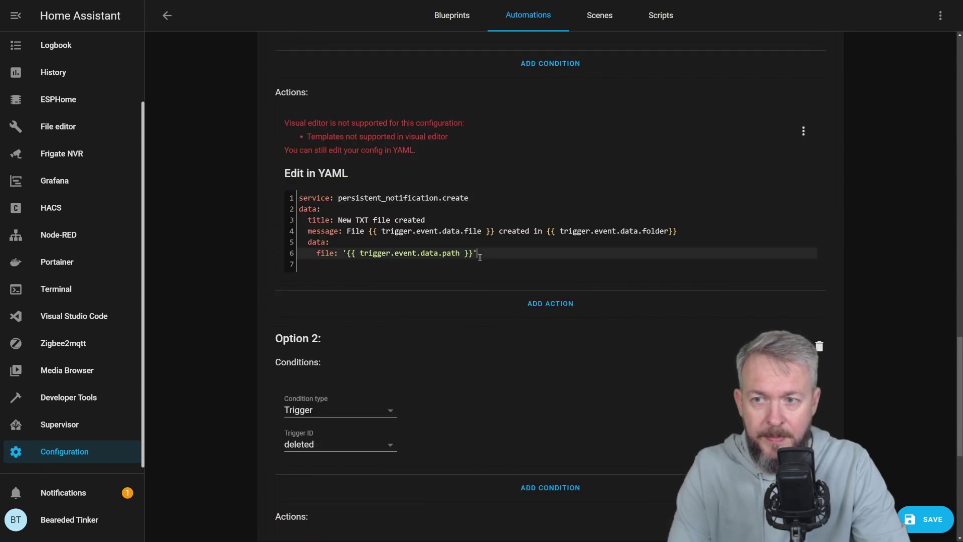
{"action": "left_click_drag", "start_coordinate": [477, 253], "coordinate": [294, 241]}
{"action": "key", "text": "BackSpace"}
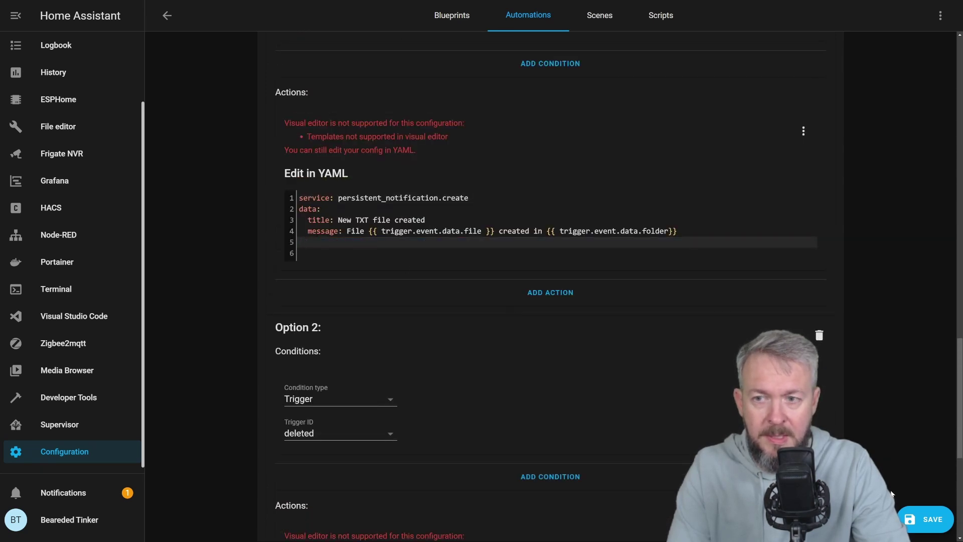
{"action": "key", "text": "Delete"}
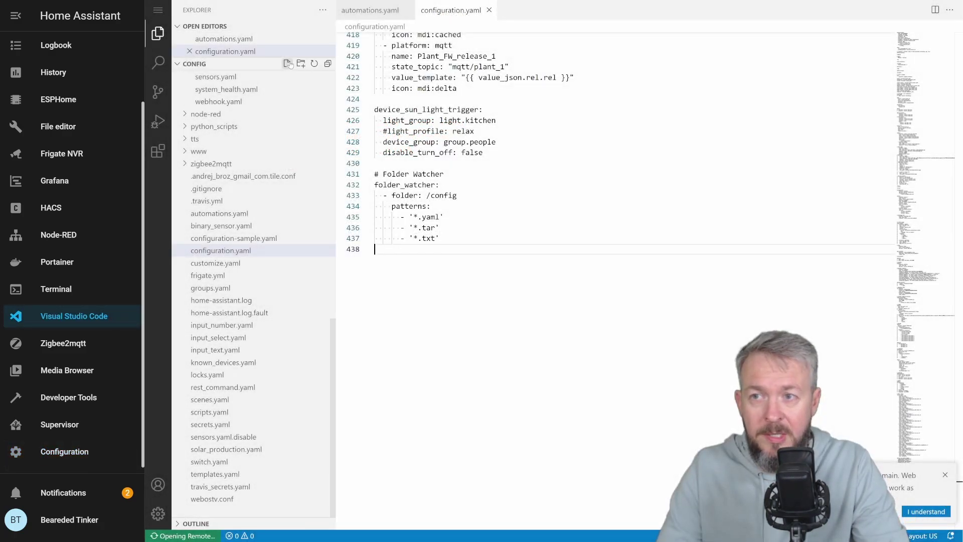
Create an empty test.txt in /config, then dismiss all notifications.
{"action": "left_click", "coordinate": [288, 64]}
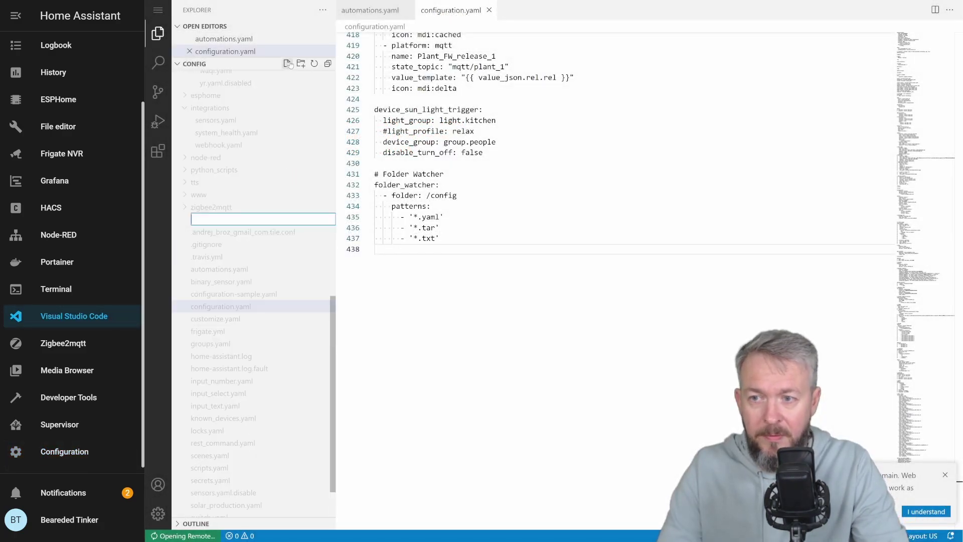
{"action": "type", "text": "test."}
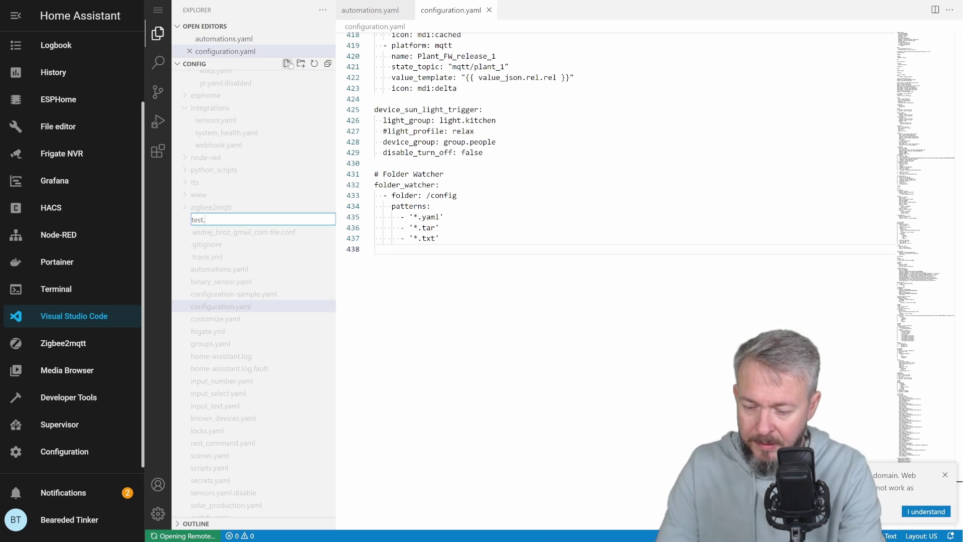
{"action": "type", "text": "txt"}
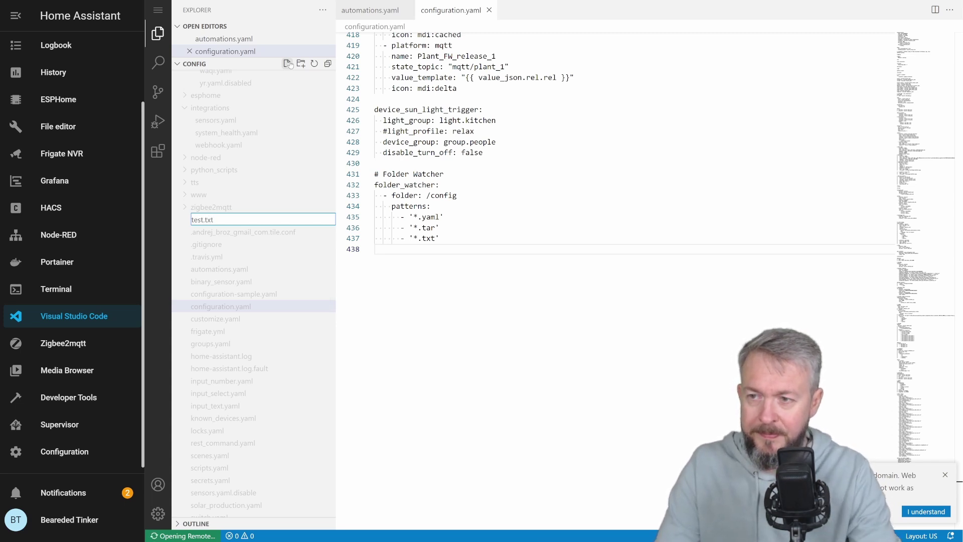
{"action": "key", "text": "Return"}
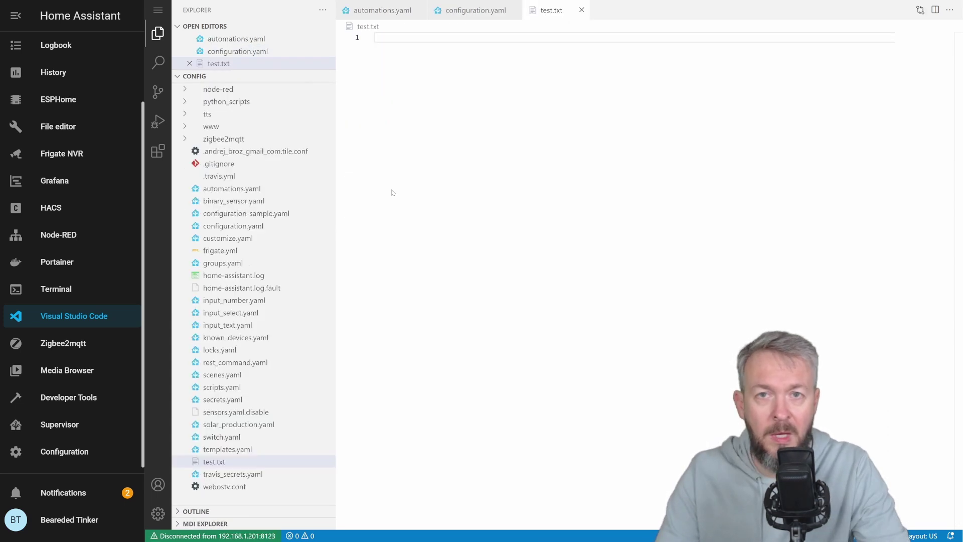
{"action": "left_click", "coordinate": [65, 490]}
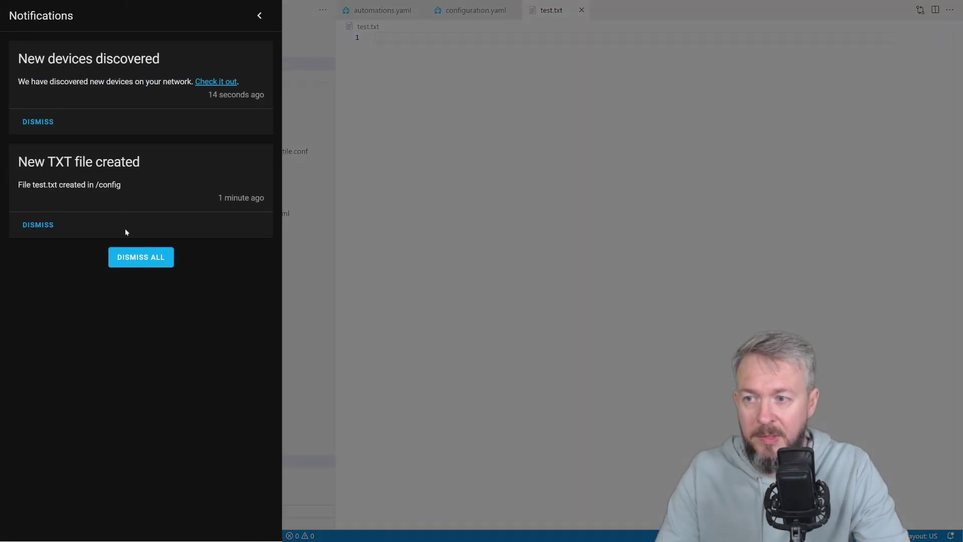
{"action": "left_click", "coordinate": [136, 260]}
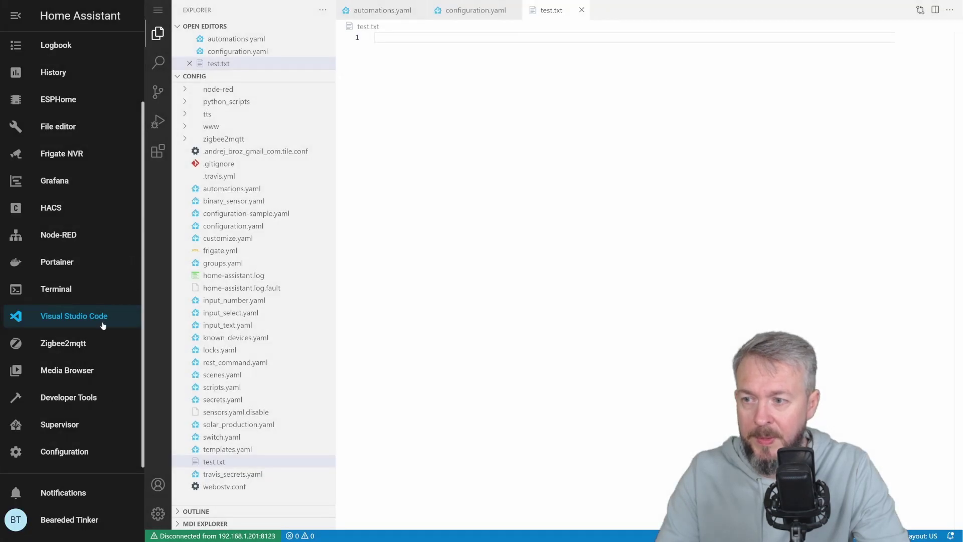
Permanently delete test.txt and dismiss its 'TXT file deleted' notification.
{"action": "right_click", "coordinate": [225, 462]}
{"action": "key", "text": "Escape"}
{"action": "right_click", "coordinate": [226, 466]}
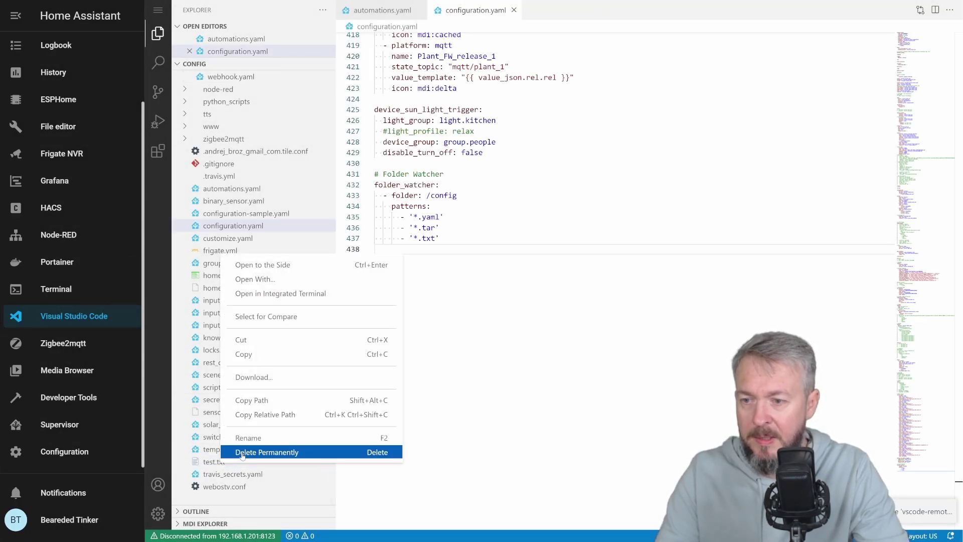
{"action": "left_click", "coordinate": [242, 454]}
{"action": "left_click", "coordinate": [631, 303]}
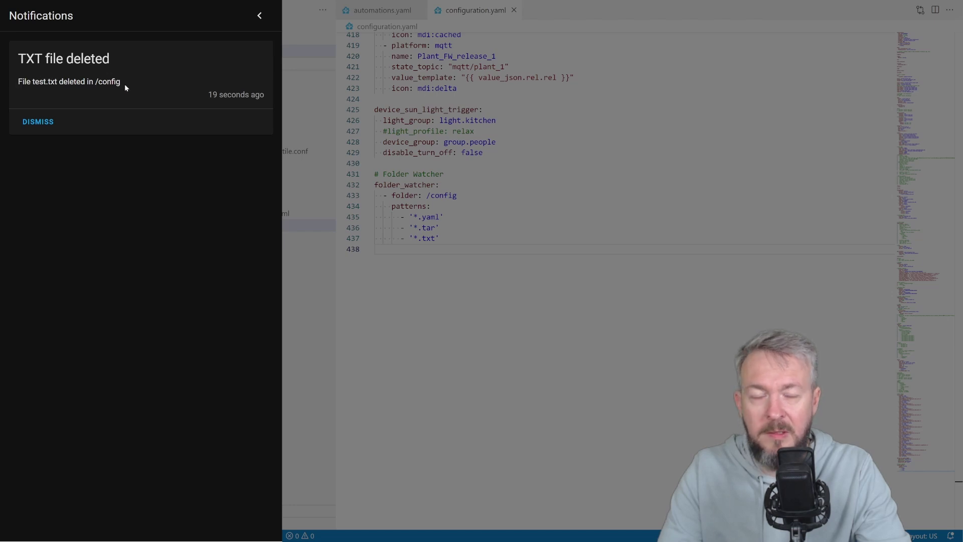
{"action": "left_click", "coordinate": [46, 123]}
Dismiss the remaining log.txt deletion notification.
{"action": "left_click", "coordinate": [46, 124]}
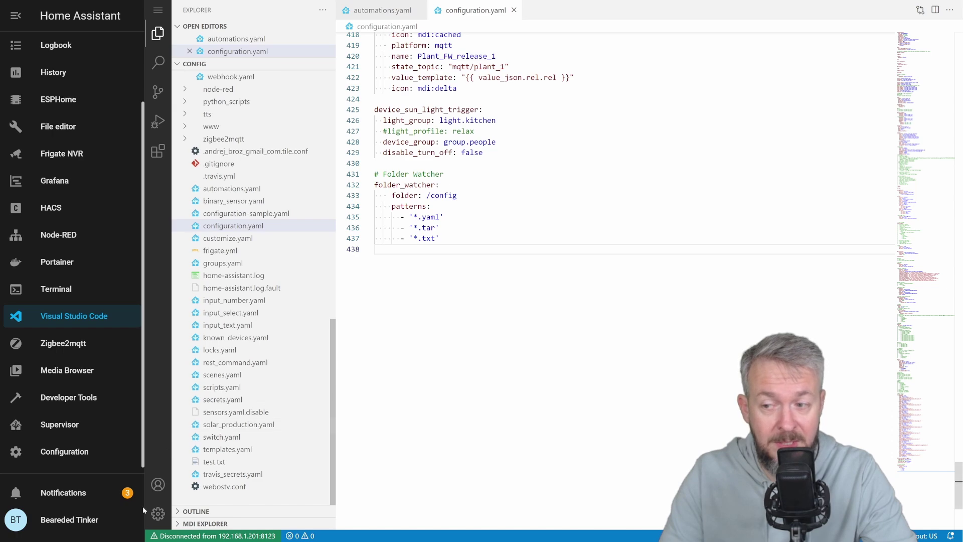
{"action": "left_click", "coordinate": [105, 484]}
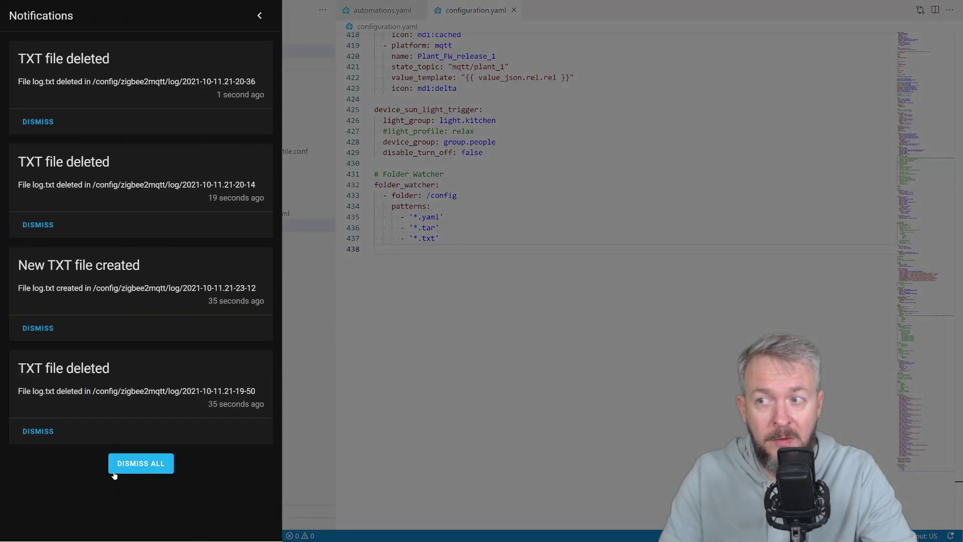